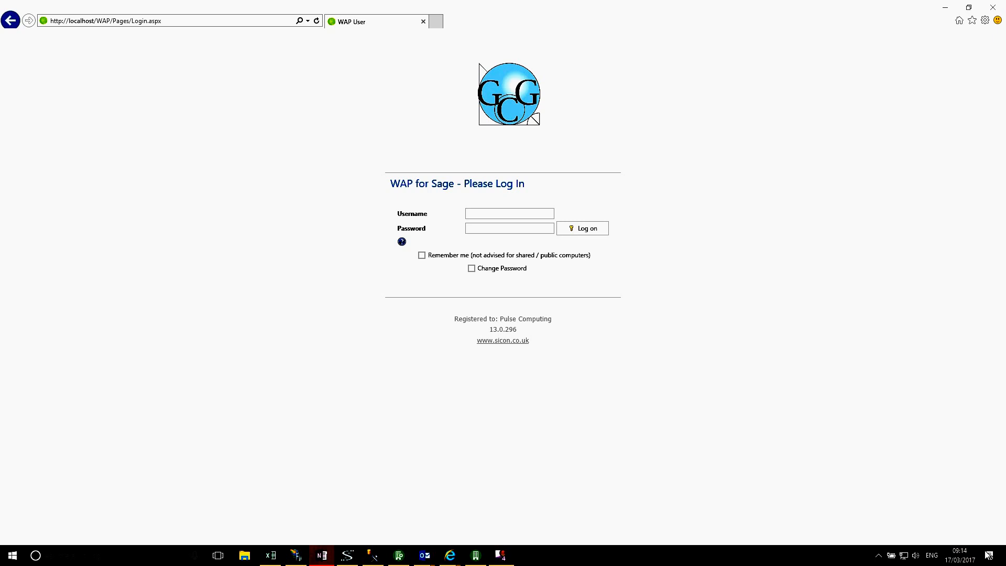
# Step: Log in to WAP for Sage by choosing a saved username from the suggestion list
pyautogui.click(173, 19)
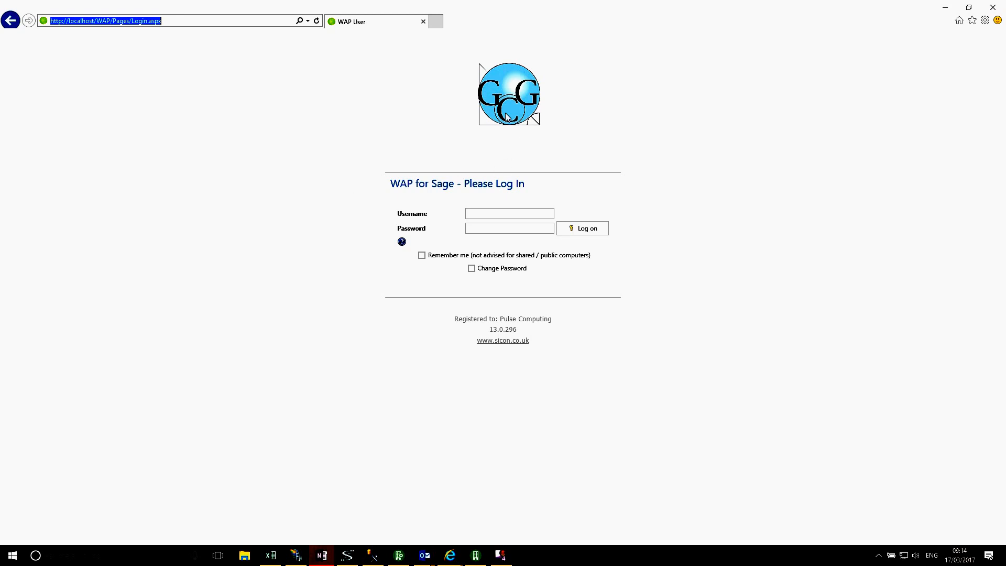
pyautogui.click(484, 213)
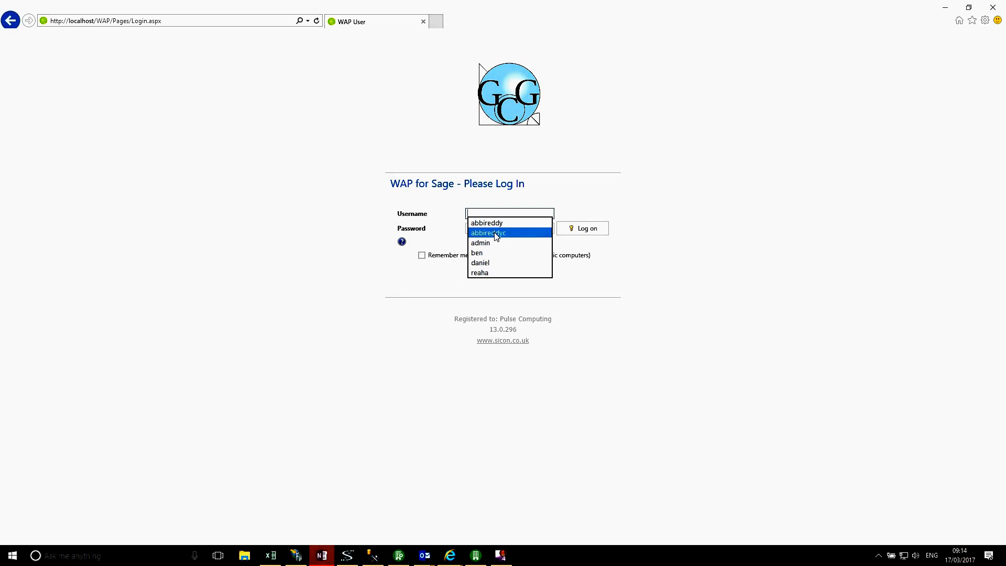
pyautogui.click(496, 233)
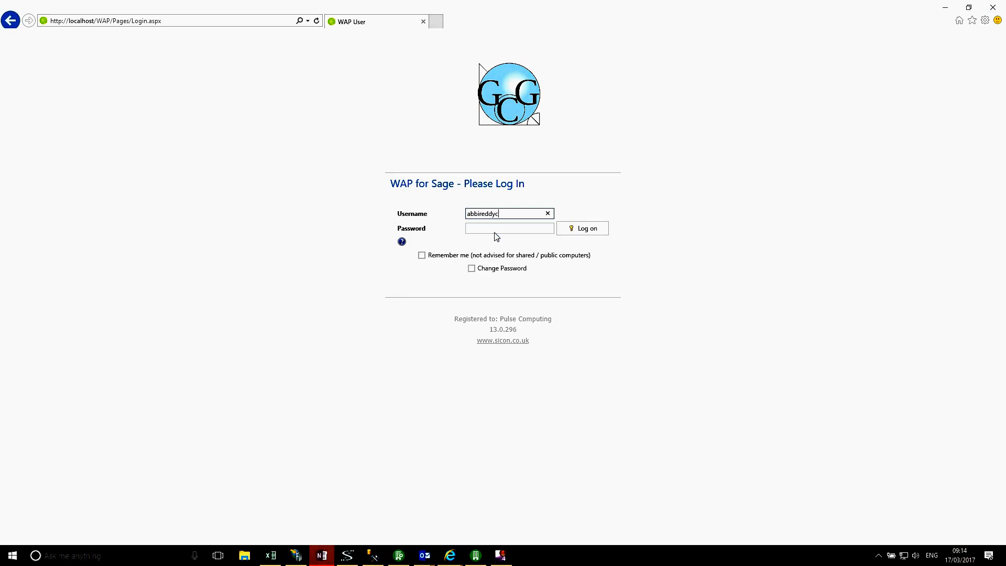
pyautogui.click(584, 232)
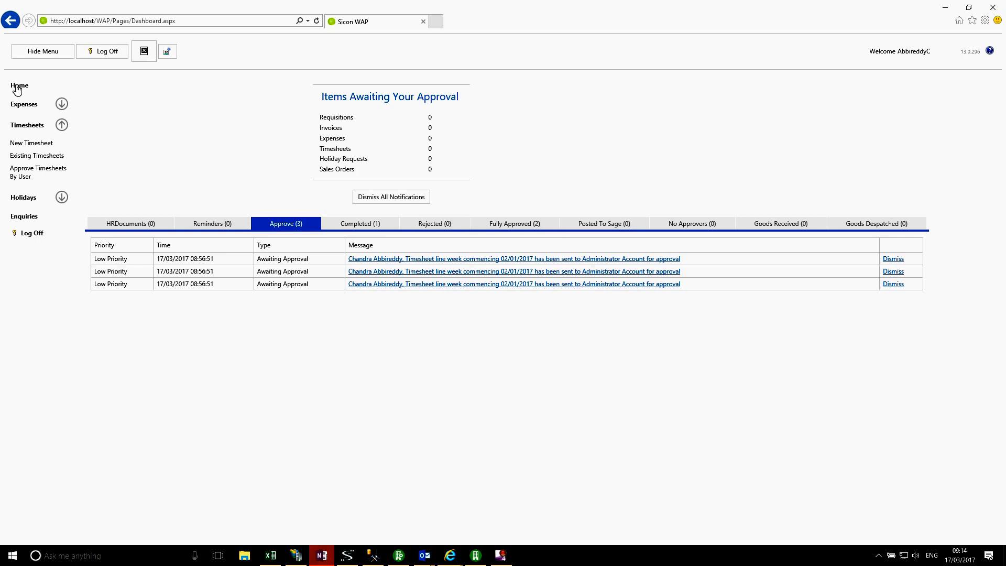
# Step: Expand the Expenses, Timesheets and Holidays sections of the navigation menu to view their options
pyautogui.click(24, 108)
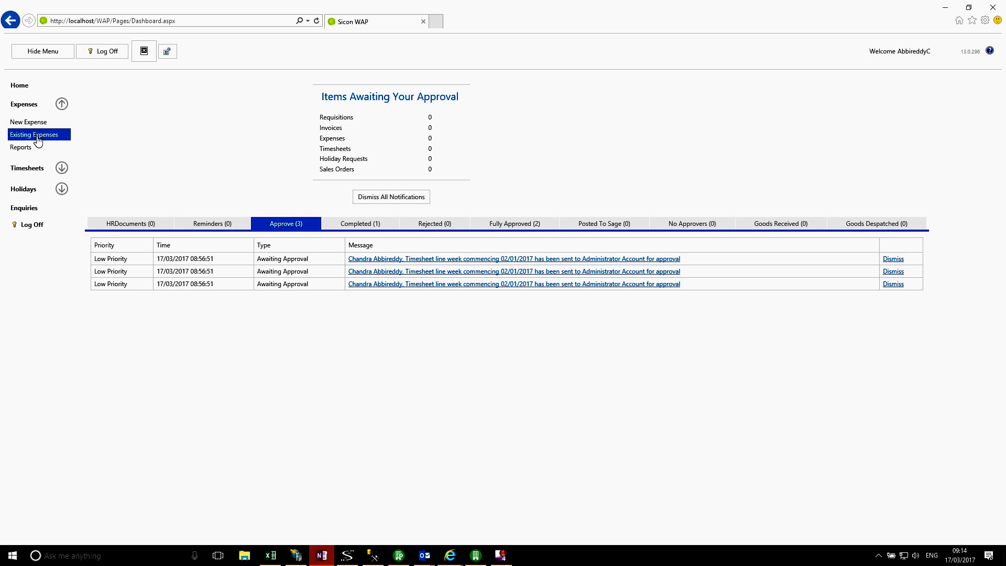
pyautogui.click(32, 170)
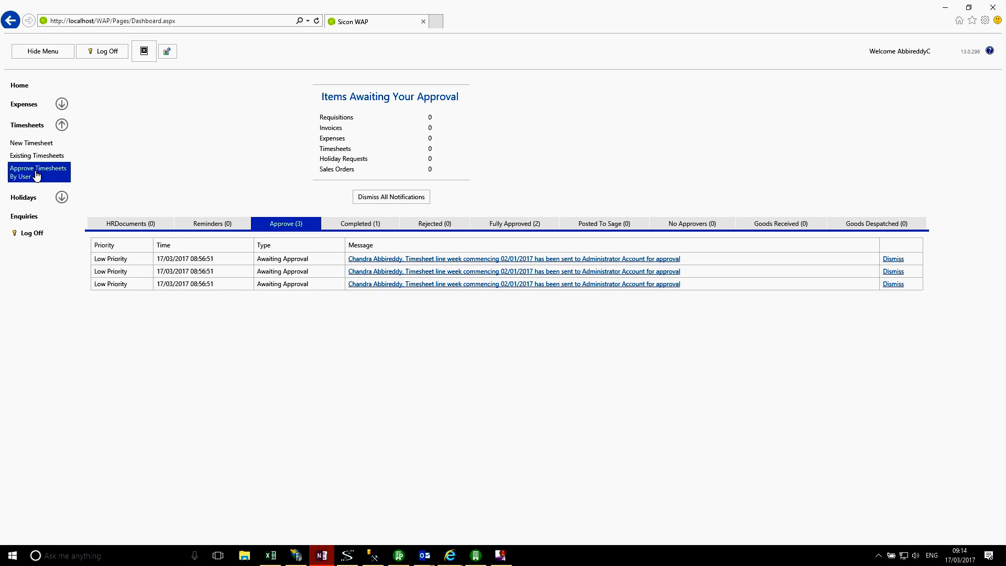
pyautogui.click(25, 199)
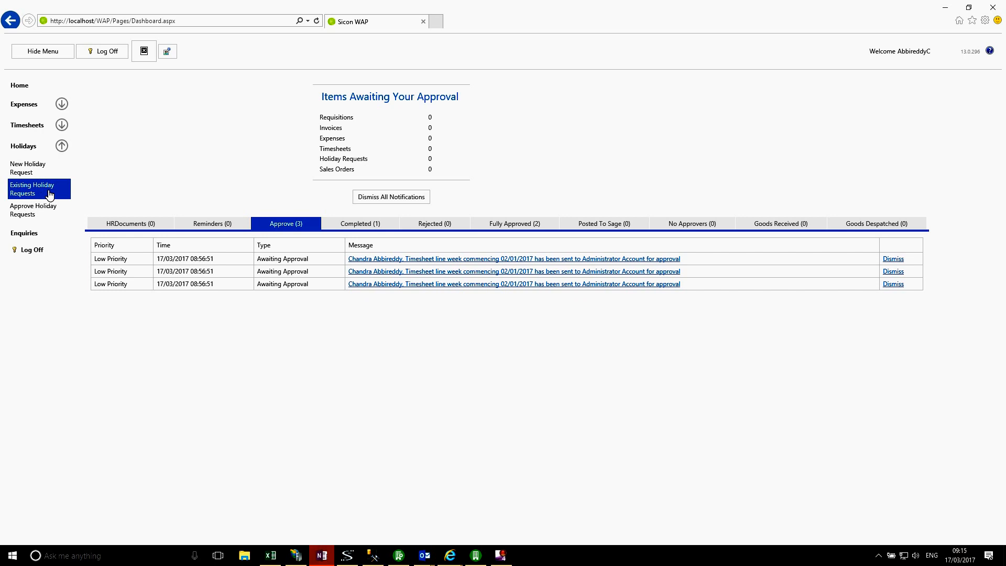
pyautogui.click(24, 129)
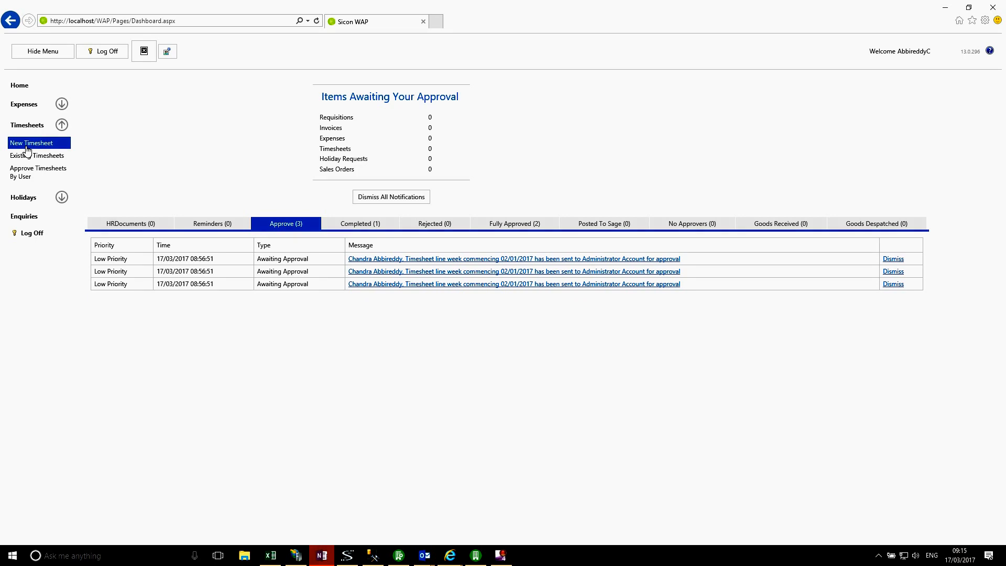
# Step: Start a new timesheet and set its week start date to 16/01/2017
pyautogui.click(27, 149)
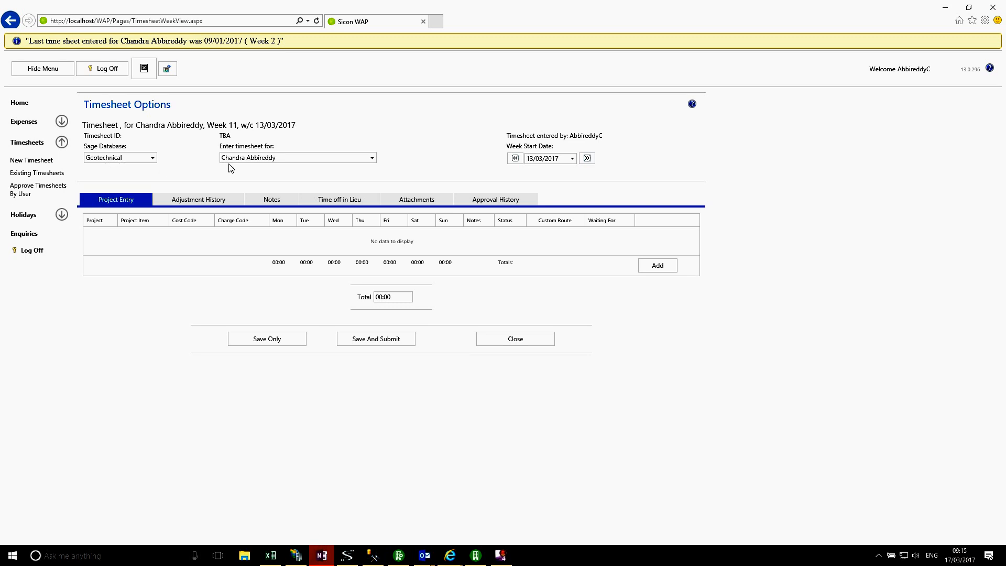
pyautogui.click(572, 158)
pyautogui.click(558, 173)
pyautogui.click(558, 173)
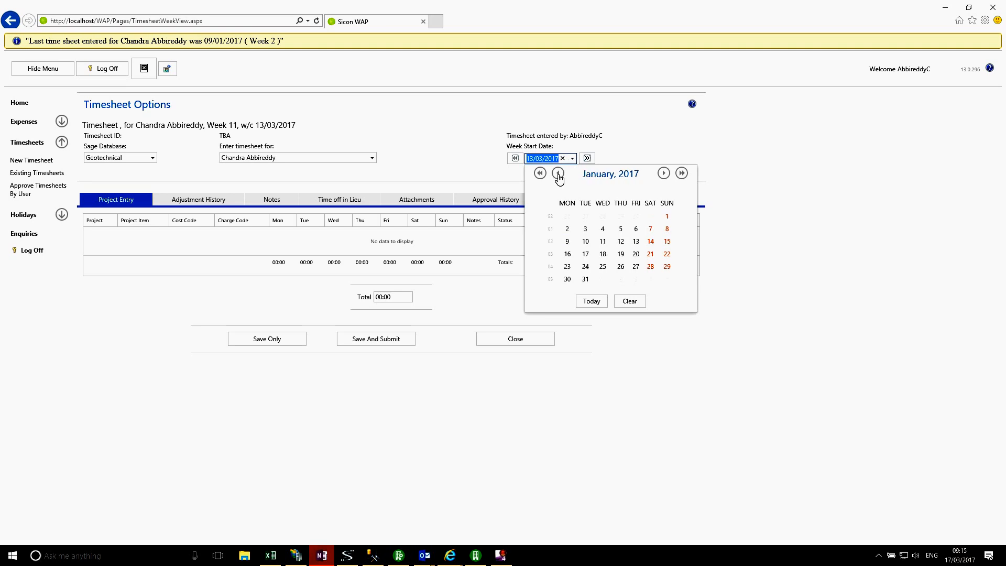
pyautogui.click(568, 254)
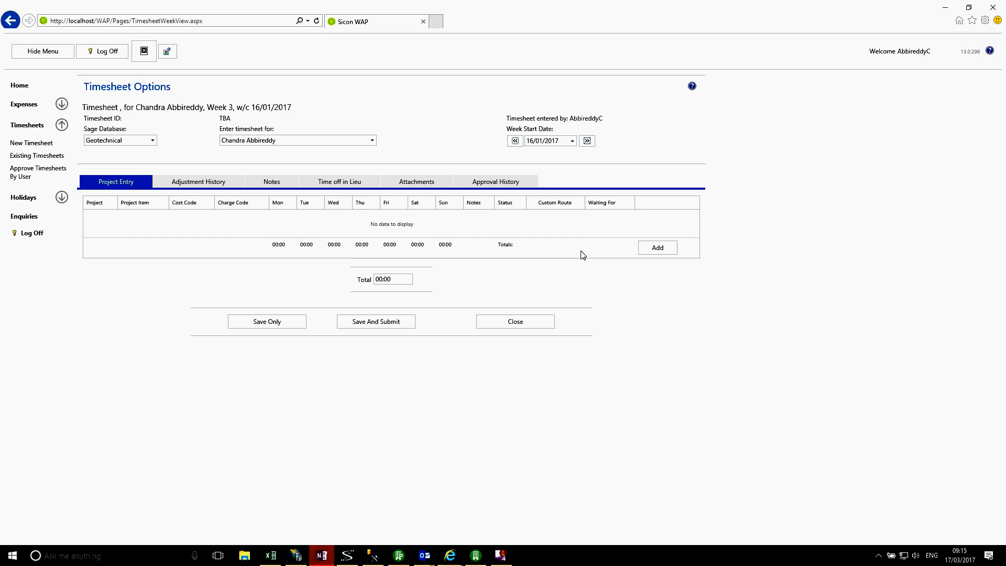
# Step: Add a timesheet line with 08:00 on Monday, 08:00 on Tuesday and 06:00 on Wednesday
pyautogui.click(654, 254)
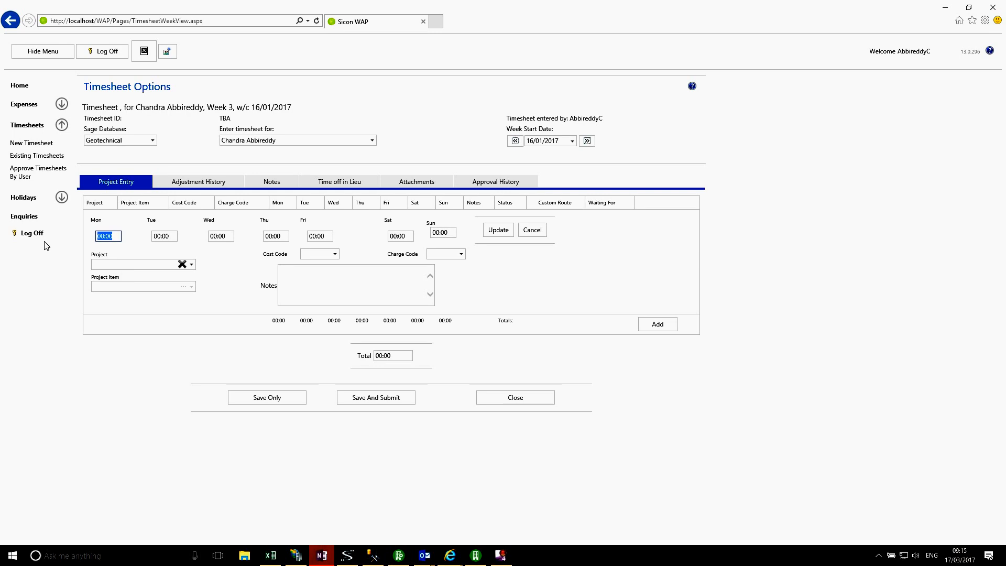
pyautogui.write('08:00')
pyautogui.press('Tab')
pyautogui.write('08:00')
pyautogui.press('Tab')
pyautogui.write('06:00')
pyautogui.press('Tab')
pyautogui.press('Tab')
pyautogui.press('Tab')
# Step: Set the line's project to 0011\10058 Dunedin Road by searching 'dun', with Standard cost and charge codes
pyautogui.click(192, 265)
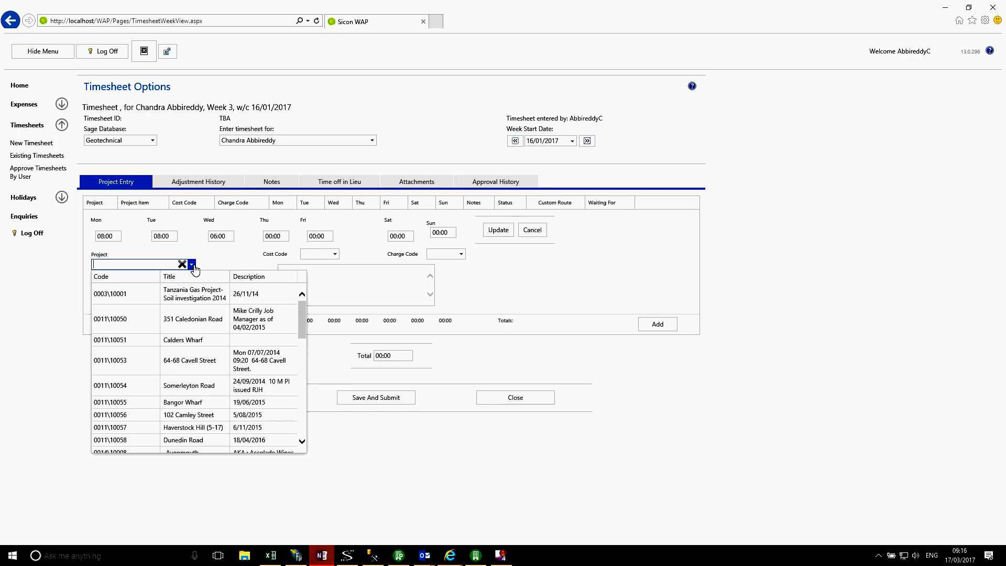
pyautogui.write('dun')
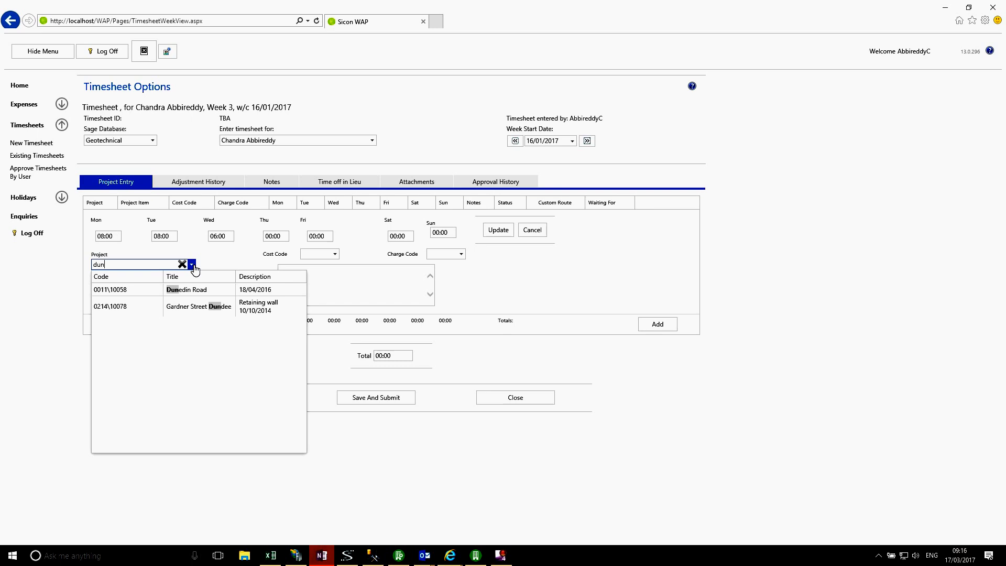
pyautogui.click(176, 292)
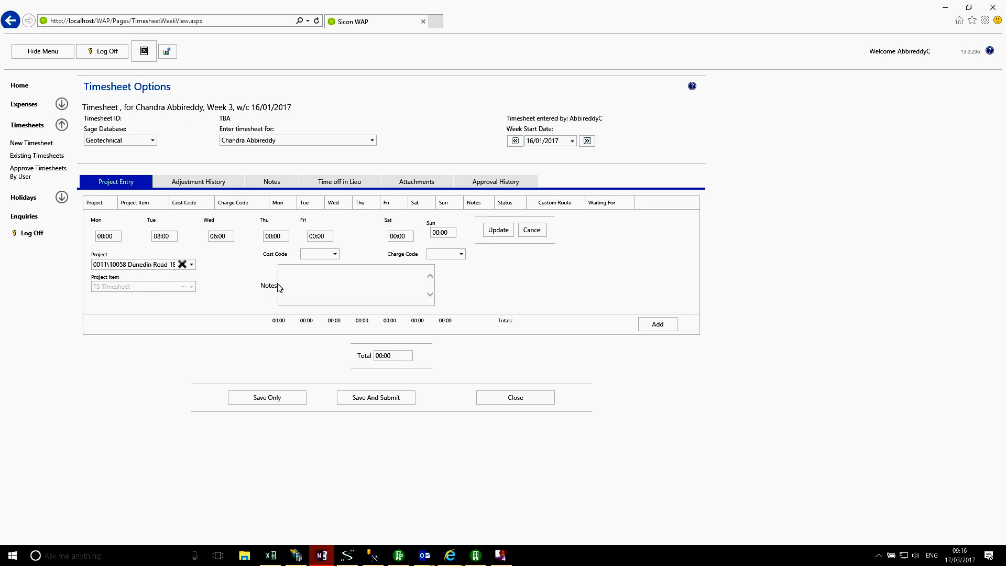
pyautogui.click(334, 254)
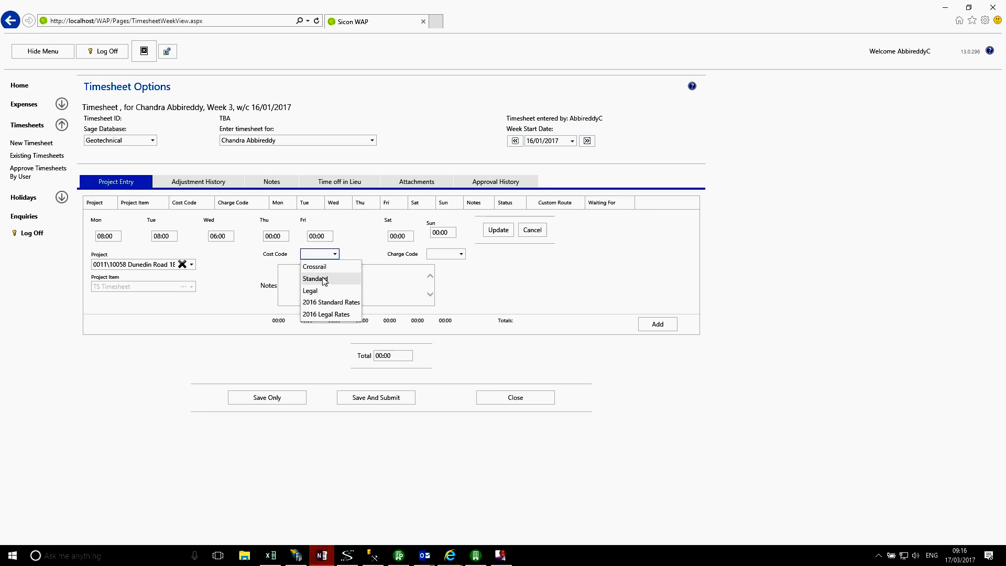
pyautogui.click(322, 282)
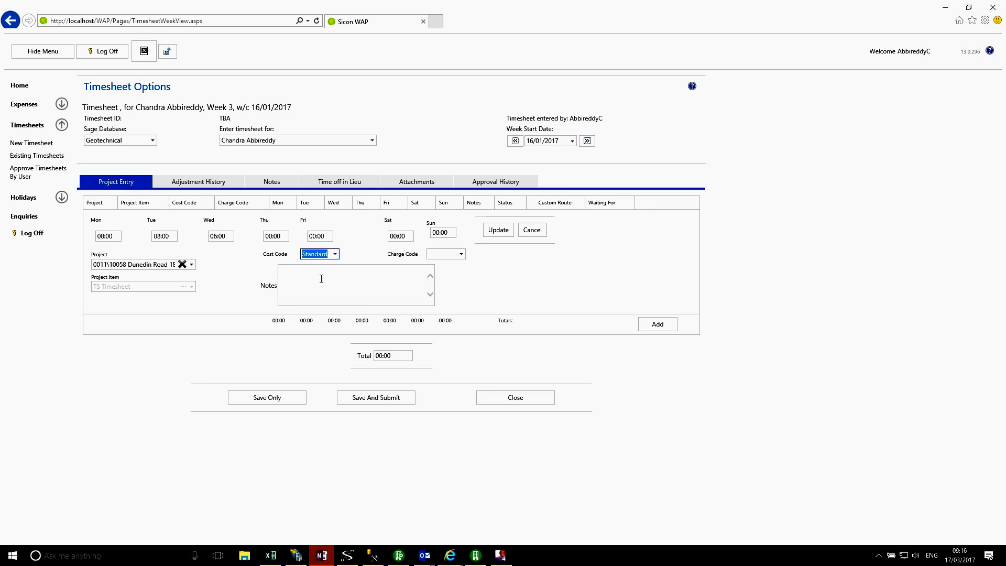
pyautogui.click(461, 255)
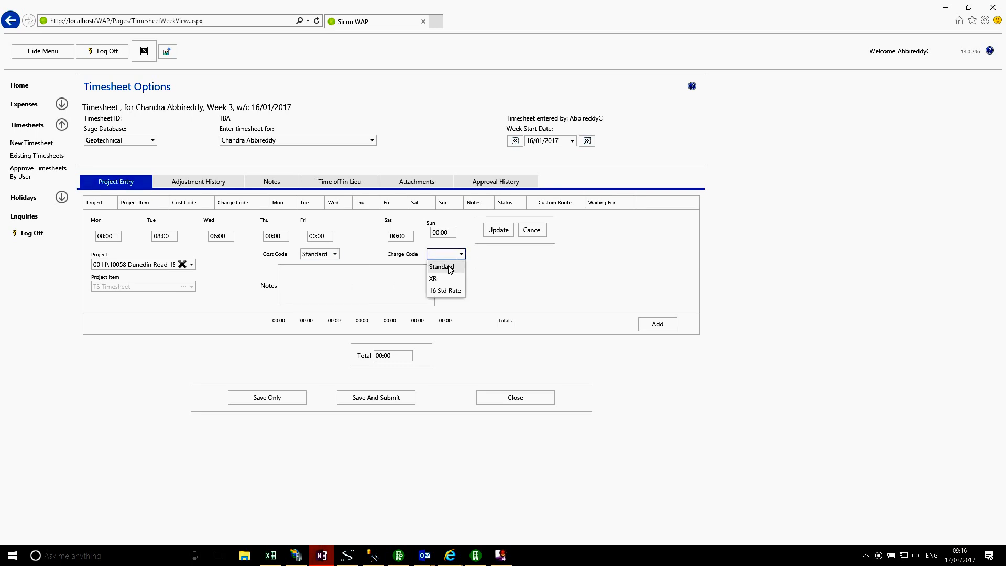
pyautogui.click(449, 268)
# Step: Enter the note 'Working on Clients Project' for the line and update it
pyautogui.click(330, 283)
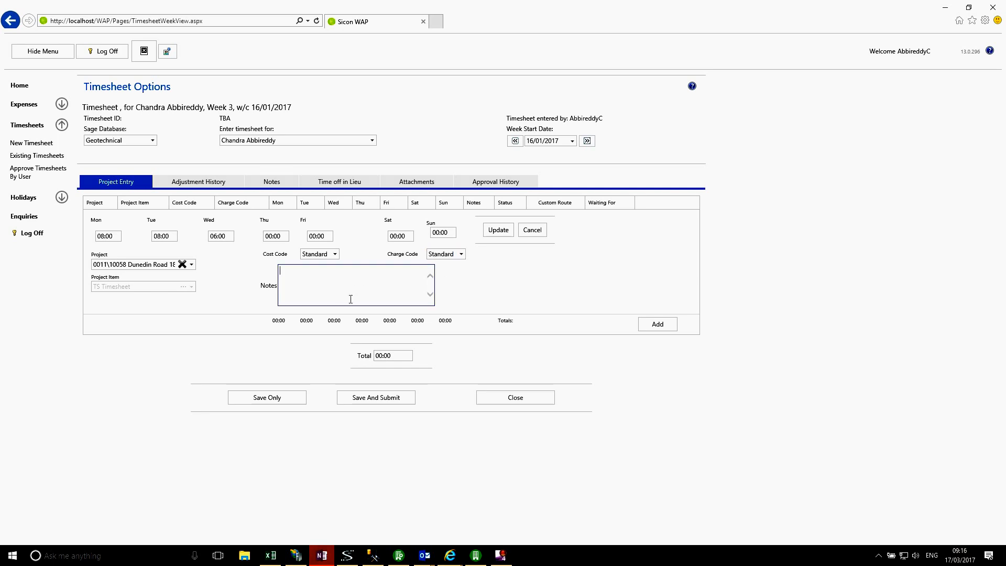
pyautogui.write('Working on Clients Project')
pyautogui.click(504, 234)
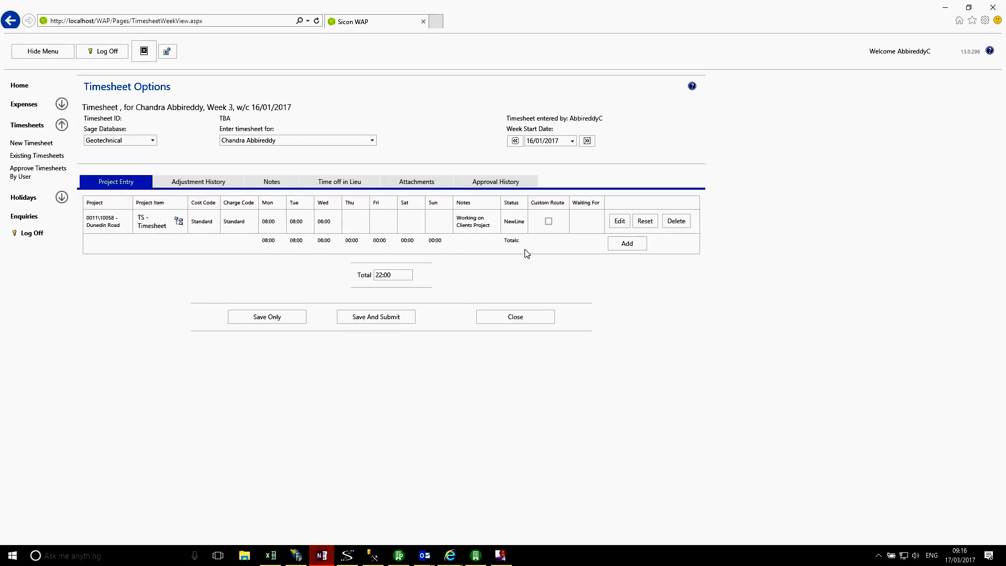
# Step: Add a second line with 20:00 on Wednesday, 06:00 on Thursday and 07:00 on Friday
pyautogui.click(619, 247)
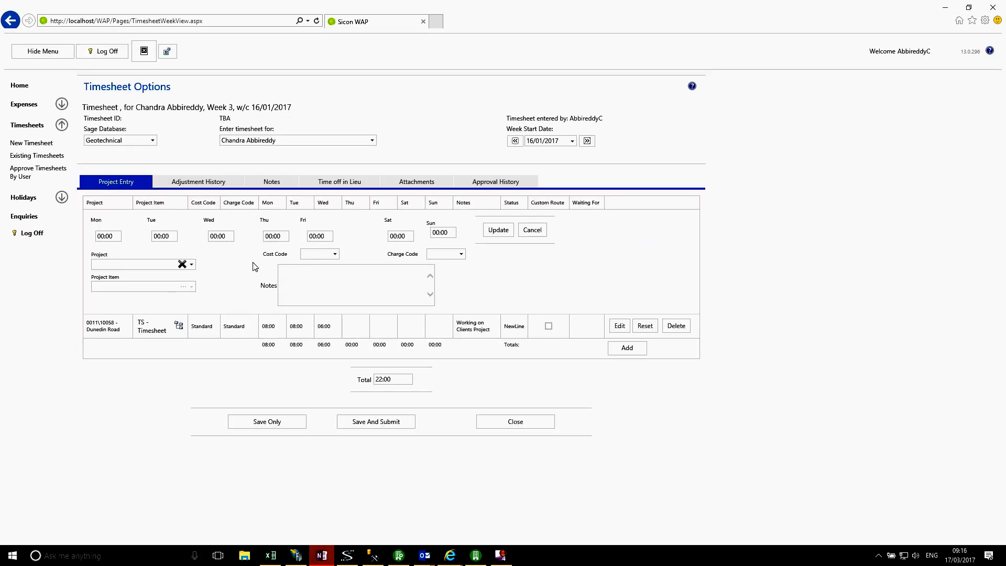
pyautogui.click(221, 236)
pyautogui.write('20')
pyautogui.press('Tab')
pyautogui.write('6')
pyautogui.press('Tab')
pyautogui.write('7')
pyautogui.press('Tab')
pyautogui.press('Tab')
# Step: Set the second line's project to 0011\10054 Somerleyton Road with Standard cost and charge codes
pyautogui.click(192, 265)
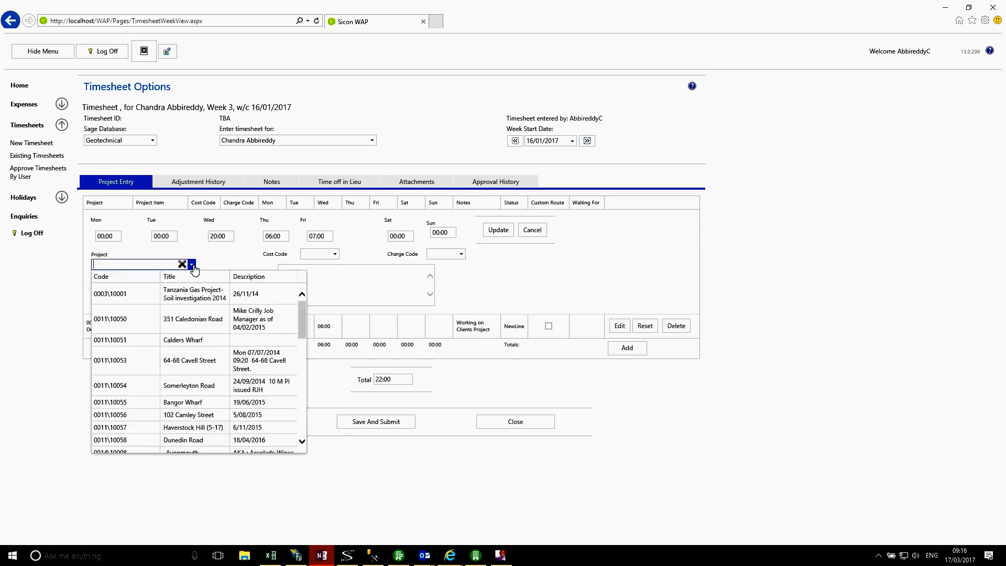
pyautogui.click(144, 390)
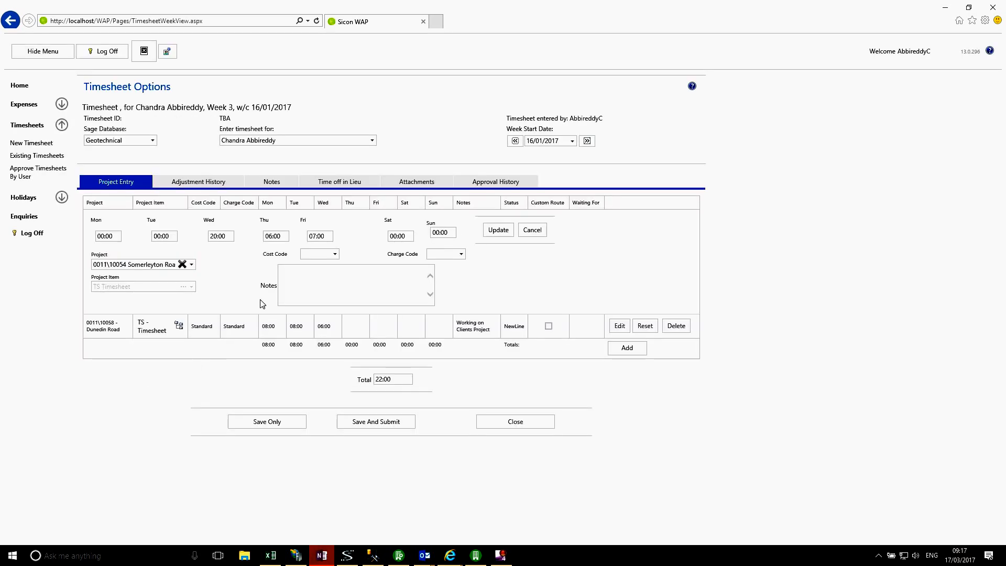
pyautogui.click(336, 255)
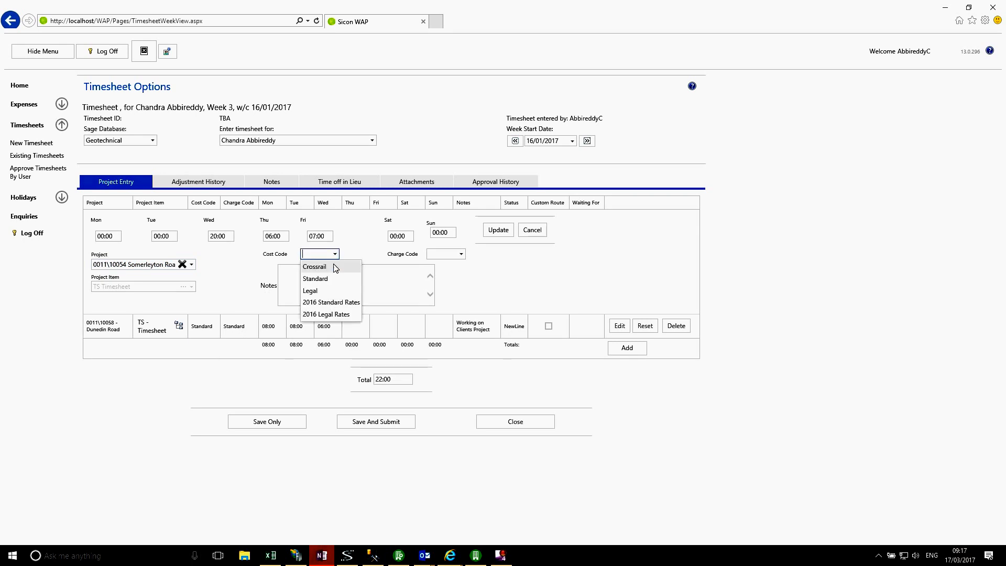
pyautogui.click(325, 279)
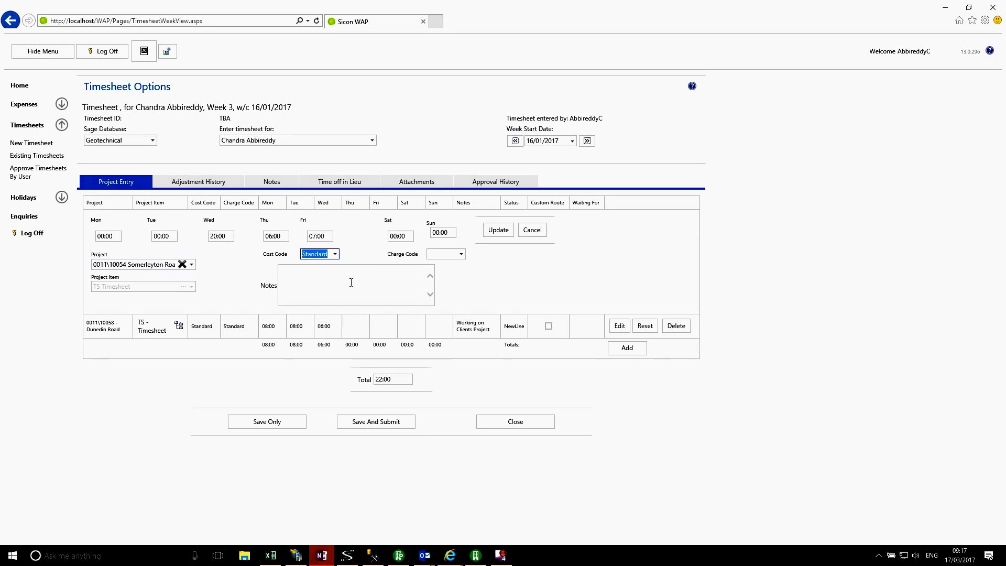
pyautogui.click(461, 254)
pyautogui.click(453, 264)
# Step: Enter the note 'Trial Site Testing' for the second line and update it
pyautogui.click(379, 283)
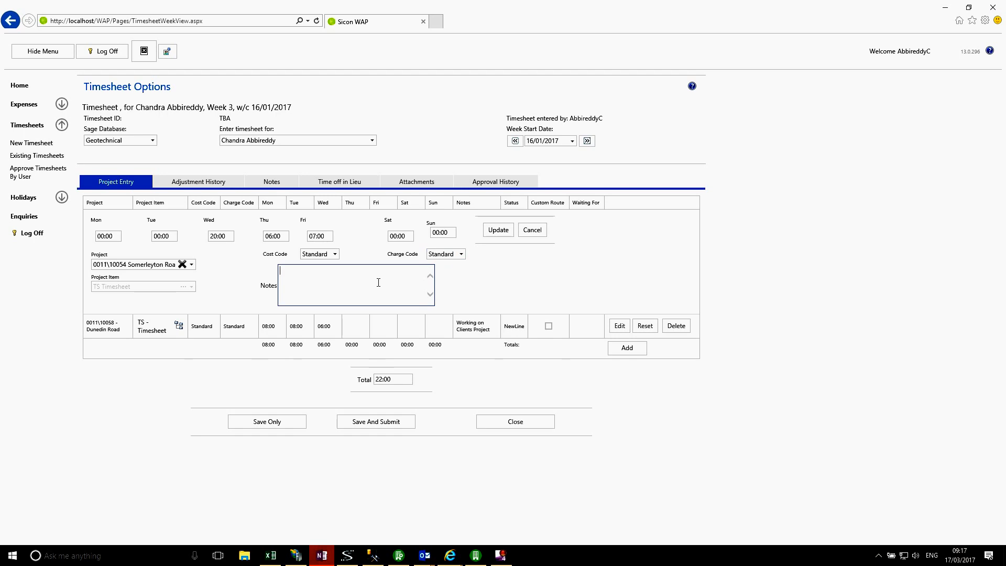
pyautogui.write('Trial Site Testing')
pyautogui.click(500, 231)
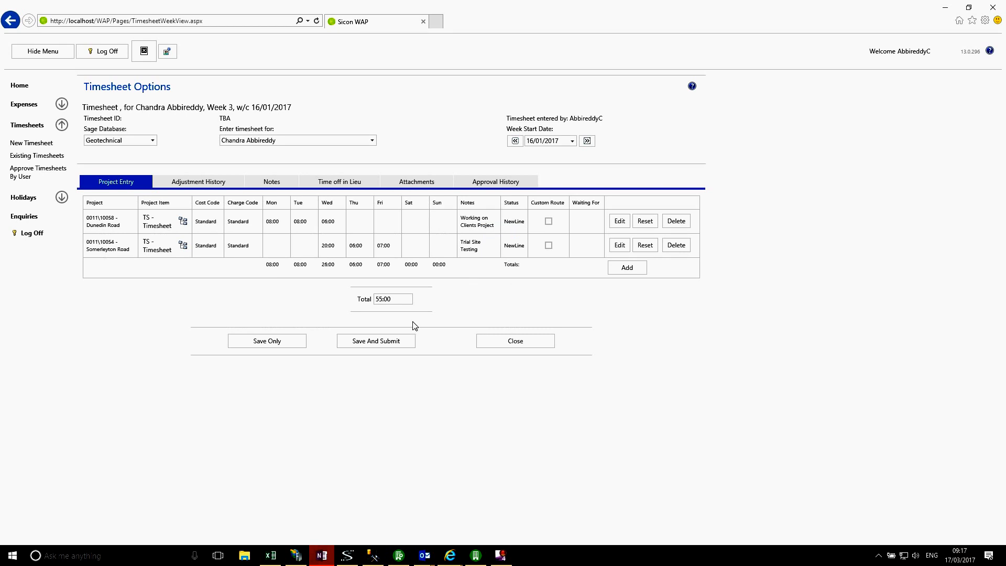
# Step: Edit the Somerleyton Road line, set its Wednesday hours to 02:00, and update it
pyautogui.click(620, 246)
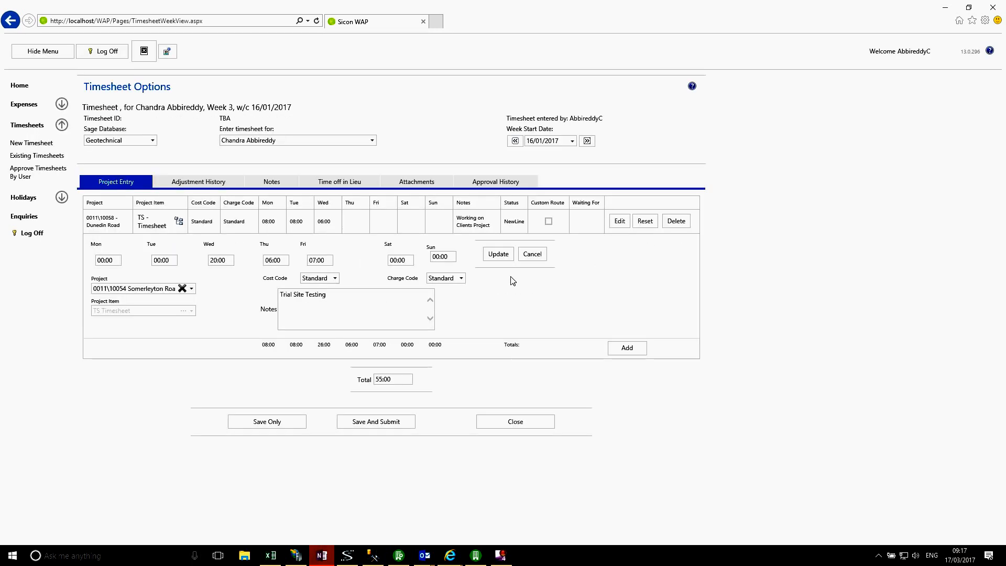
pyautogui.click(226, 263)
pyautogui.moveTo(217, 260); pyautogui.dragTo(197, 264)
pyautogui.write('0')
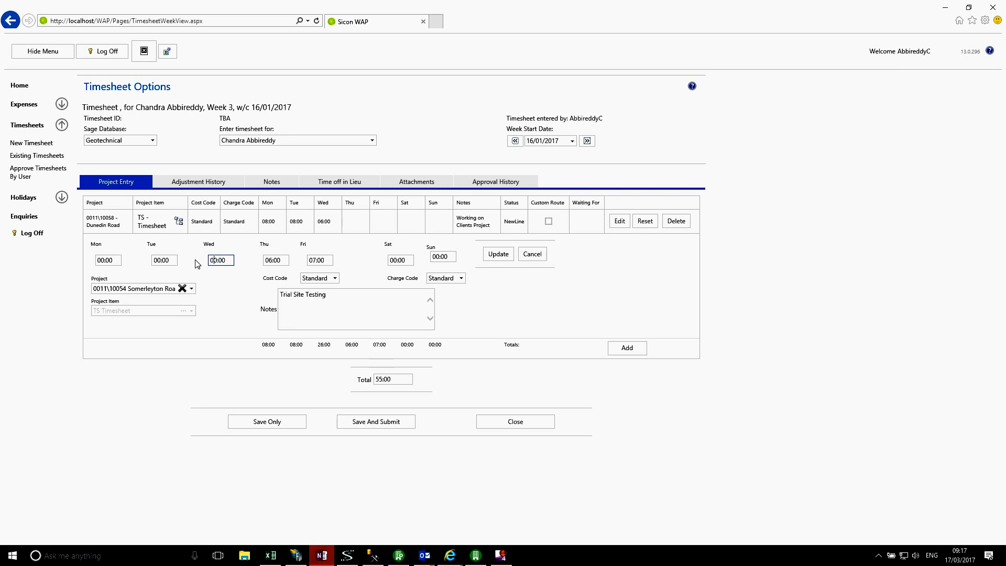
pyautogui.press('Tab')
pyautogui.click(499, 255)
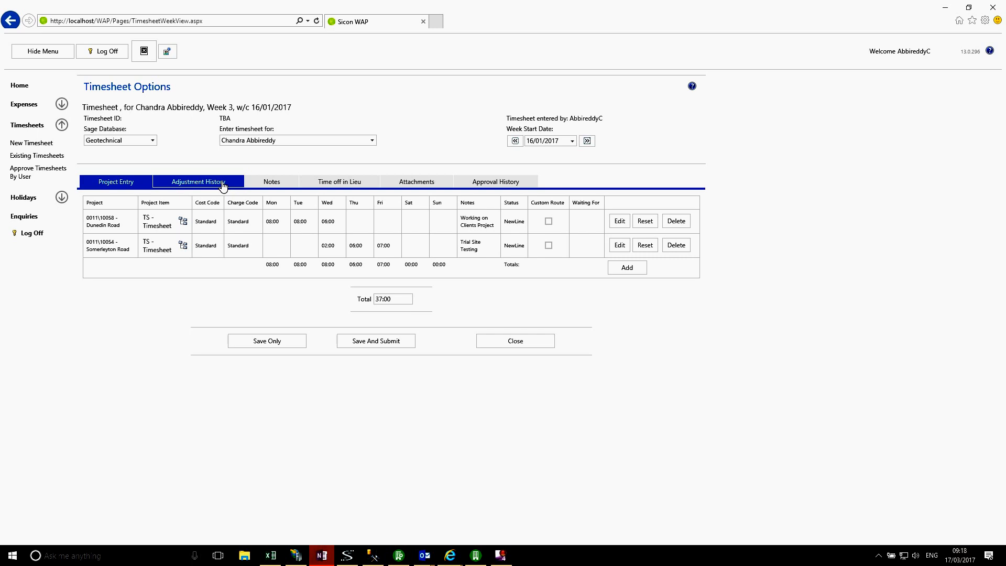
# Step: Review the Notes, Time off in Lieu, Attachments and Approval History tabs of the timesheet
pyautogui.click(268, 186)
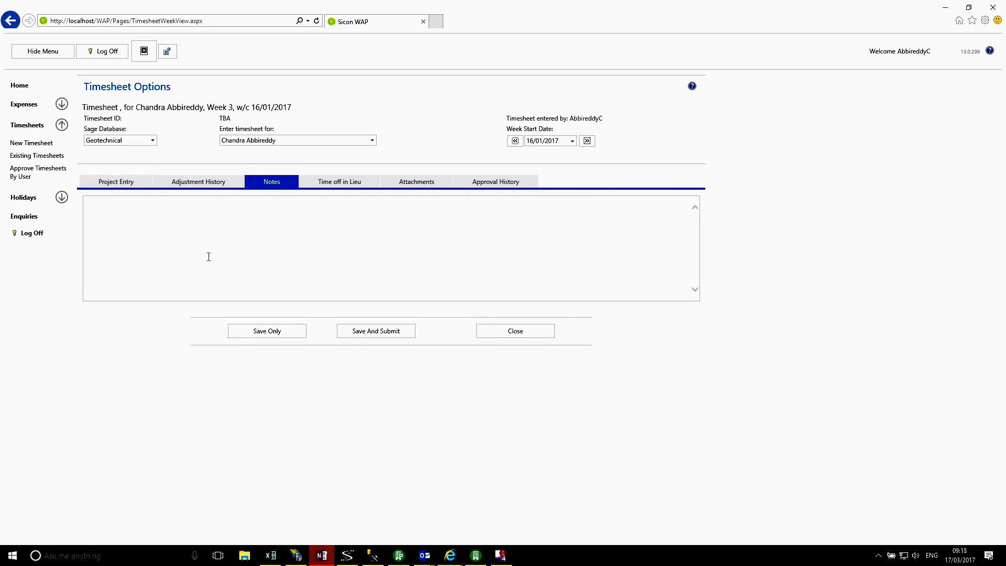
pyautogui.click(348, 188)
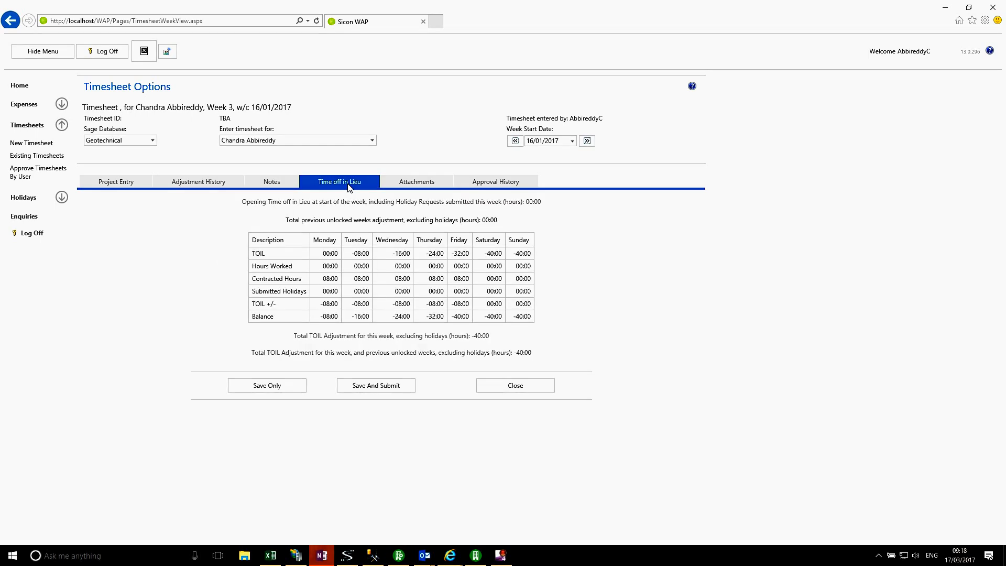
pyautogui.click(435, 188)
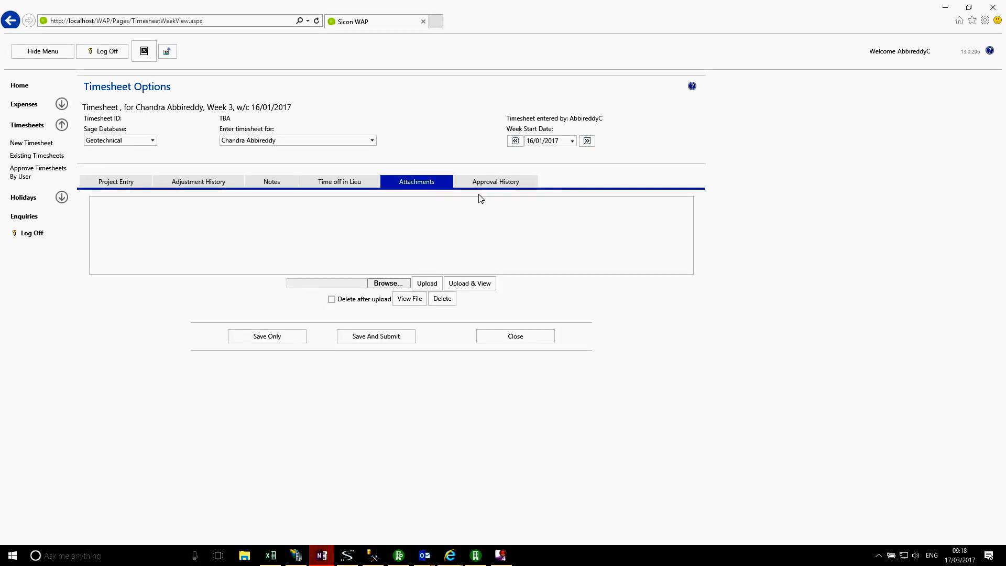
pyautogui.click(496, 186)
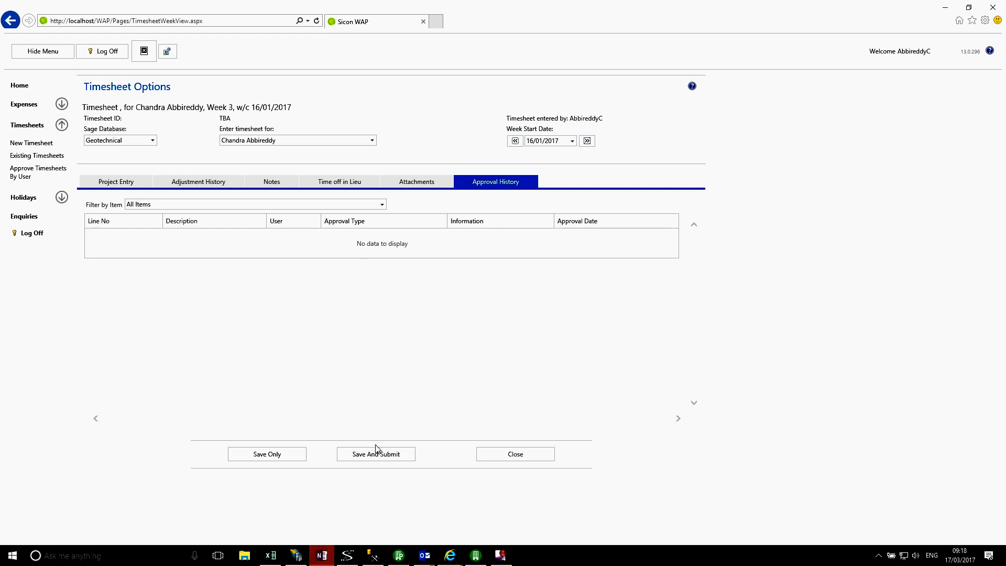
# Step: Save the timesheet without submitting it for approval
pyautogui.click(269, 461)
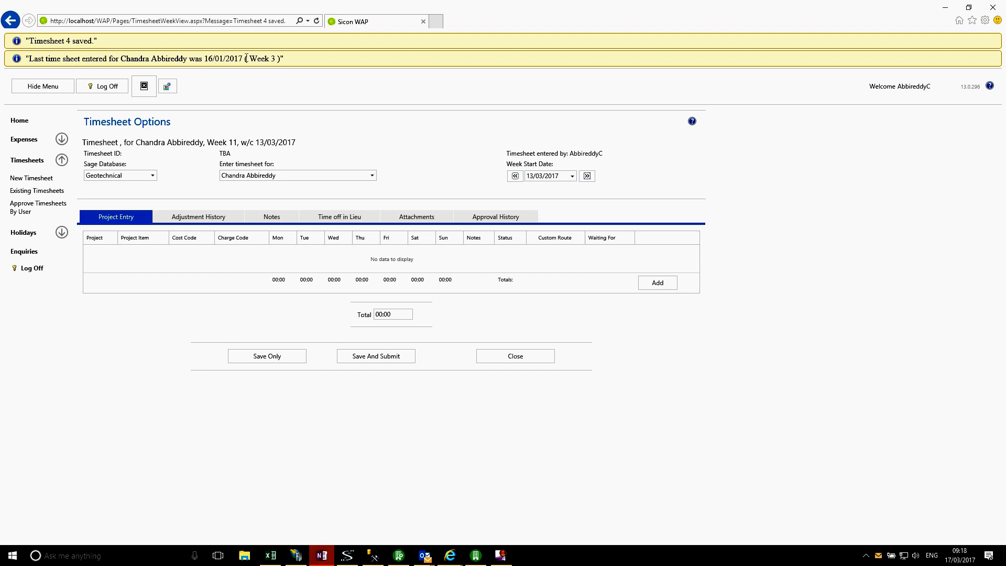
# Step: Close the timesheet form and log off
pyautogui.click(516, 358)
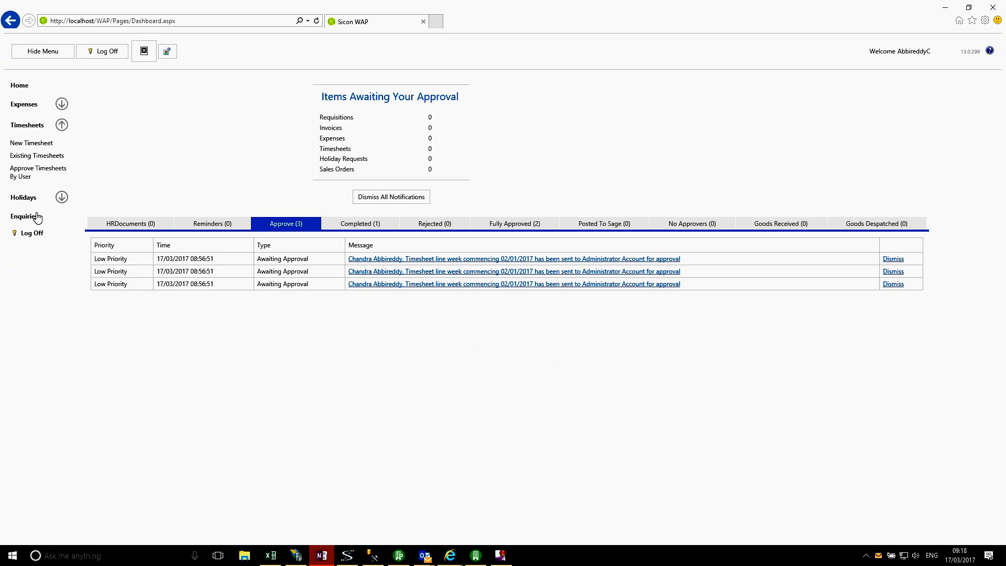
pyautogui.click(33, 234)
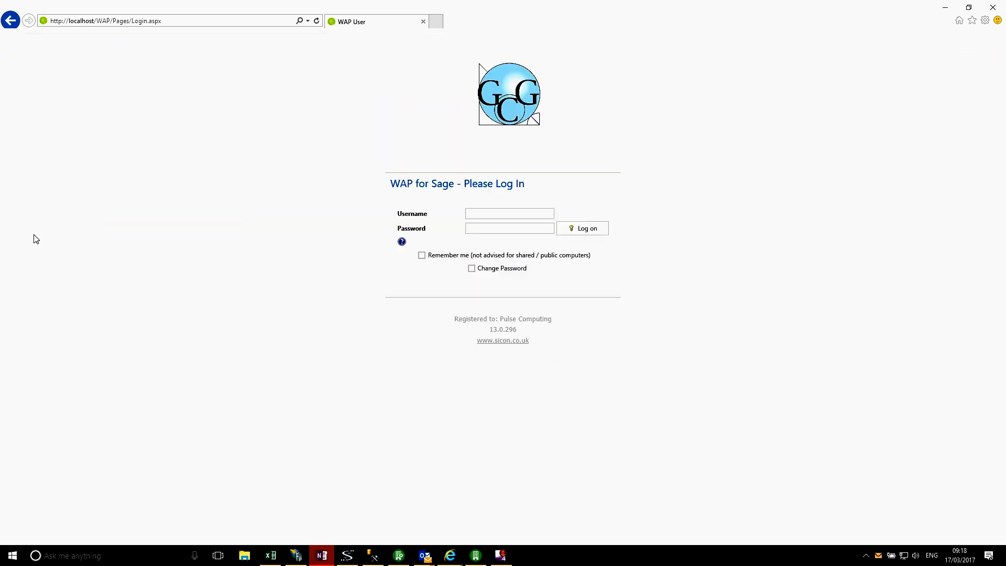
# Step: Log back in with the timesheet user's username chosen from the saved entries
pyautogui.click(489, 213)
pyautogui.click(489, 213)
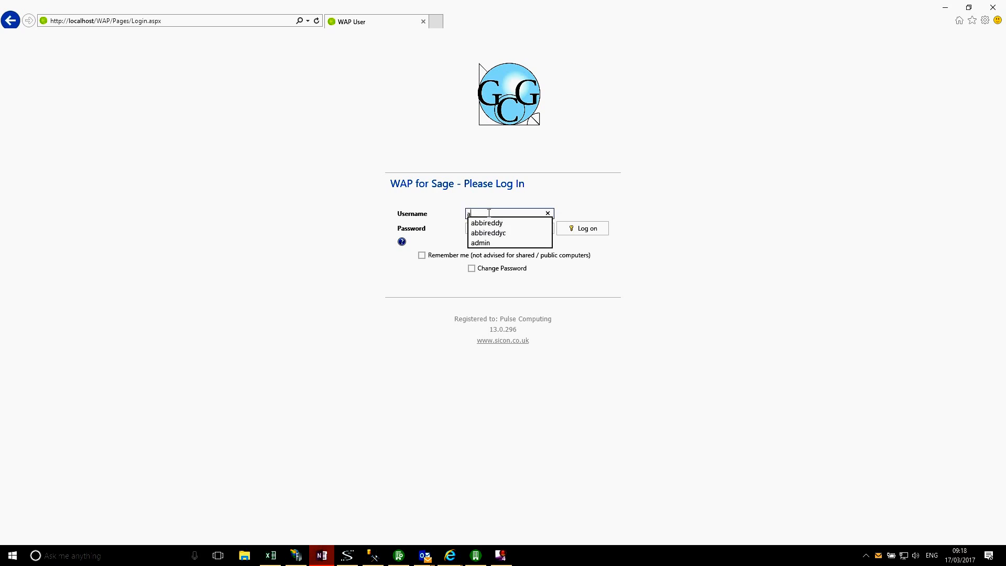
pyautogui.click(533, 233)
pyautogui.click(582, 230)
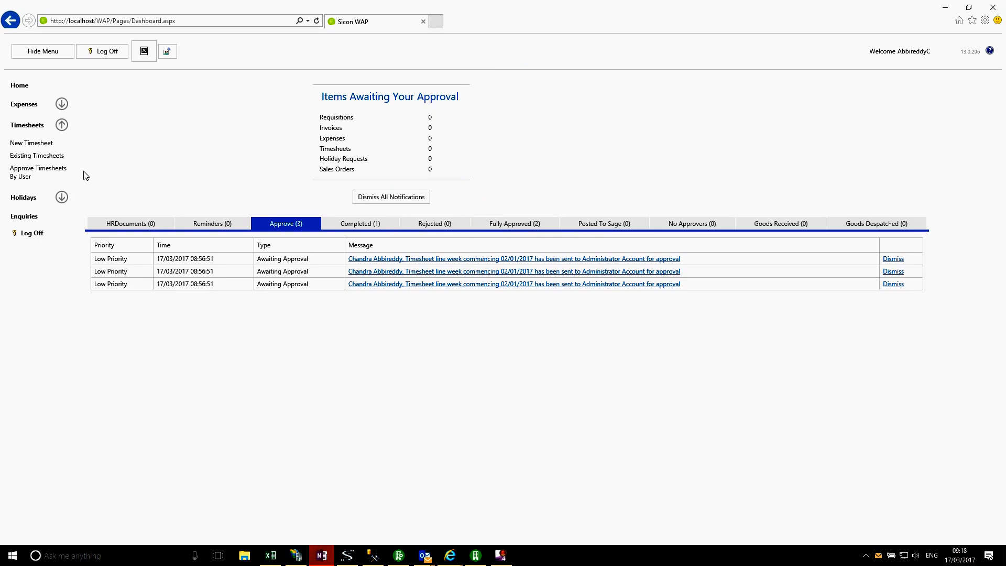
# Step: Open the saved timesheet 4 from the New existing timesheets and save and submit it for approval
pyautogui.click(59, 159)
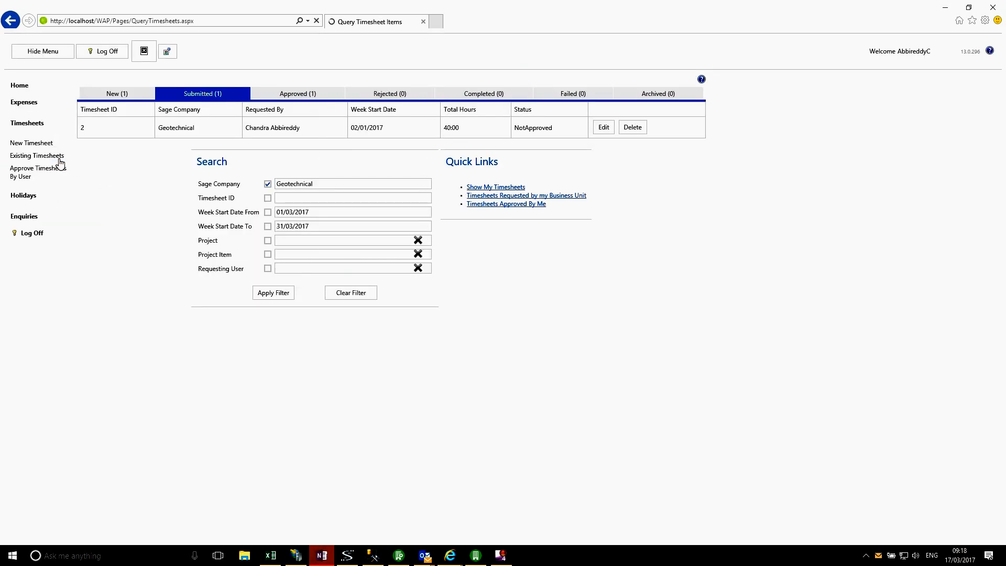
pyautogui.click(282, 294)
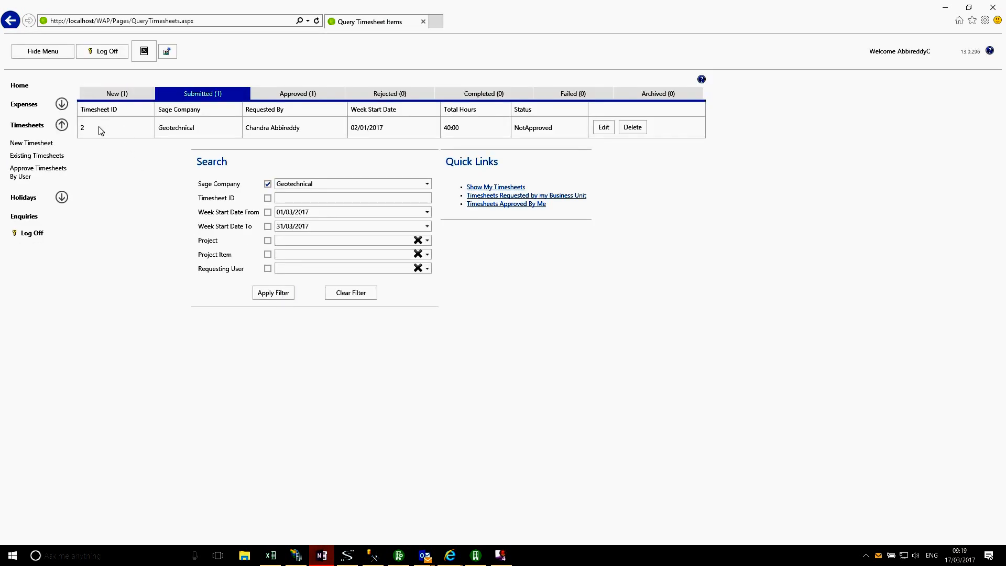
pyautogui.click(108, 94)
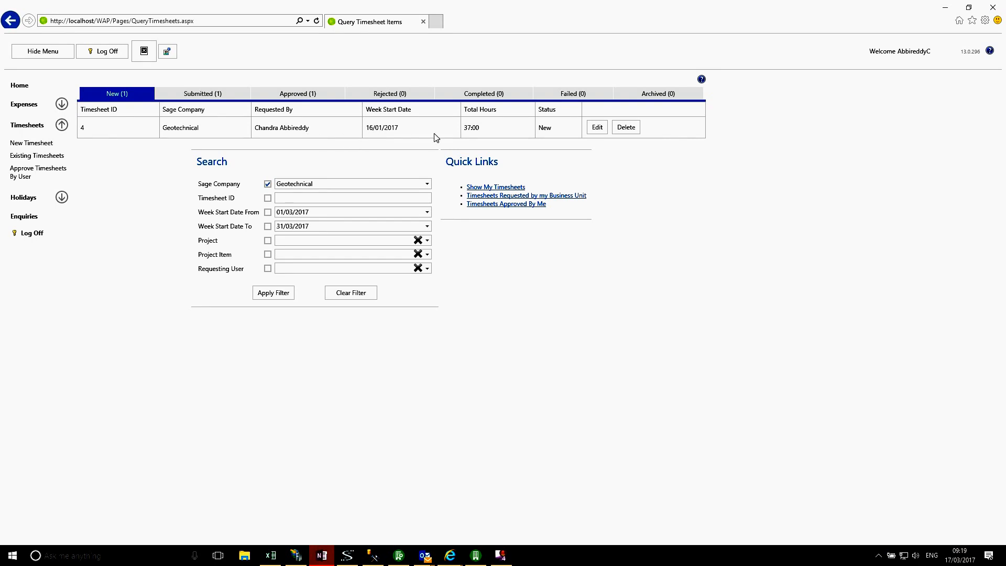
pyautogui.click(598, 130)
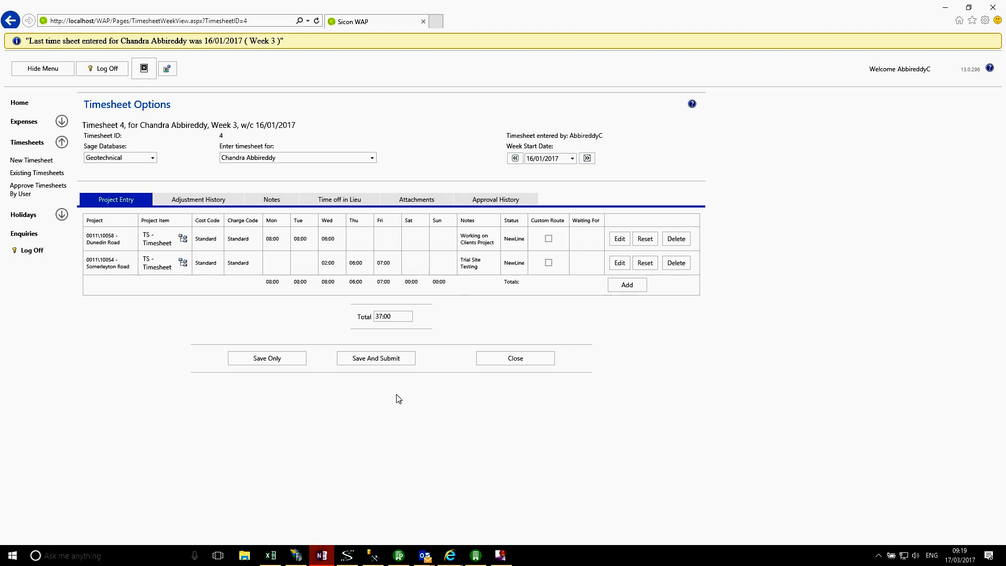
pyautogui.click(379, 359)
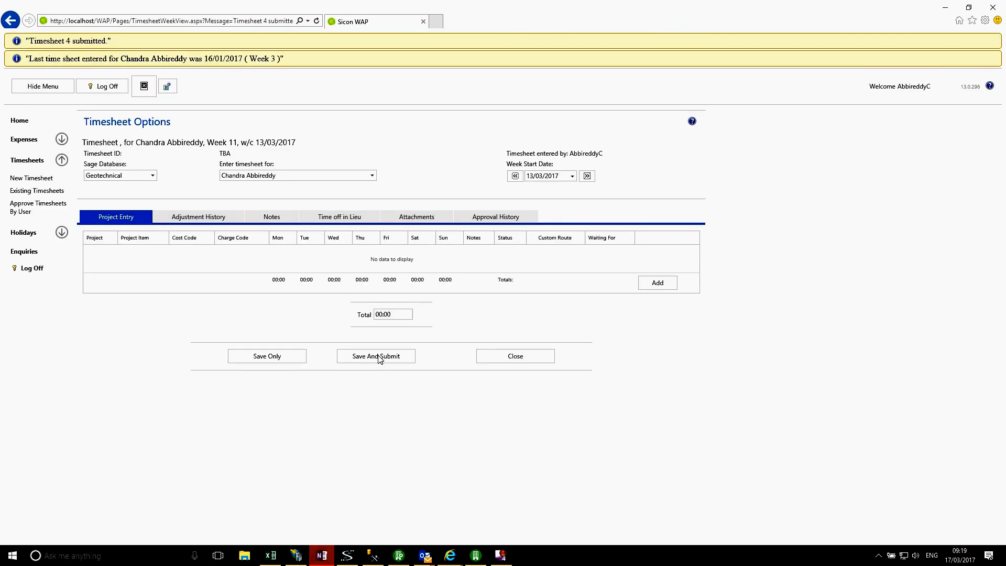
# Step: Review timesheet 4 under the Submitted existing timesheets, then close it
pyautogui.click(501, 360)
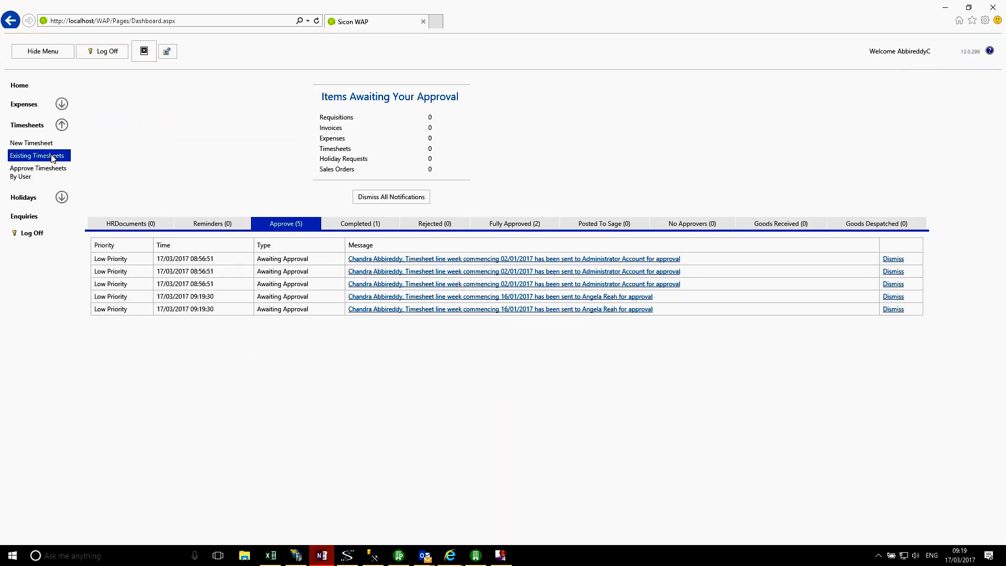
pyautogui.click(53, 157)
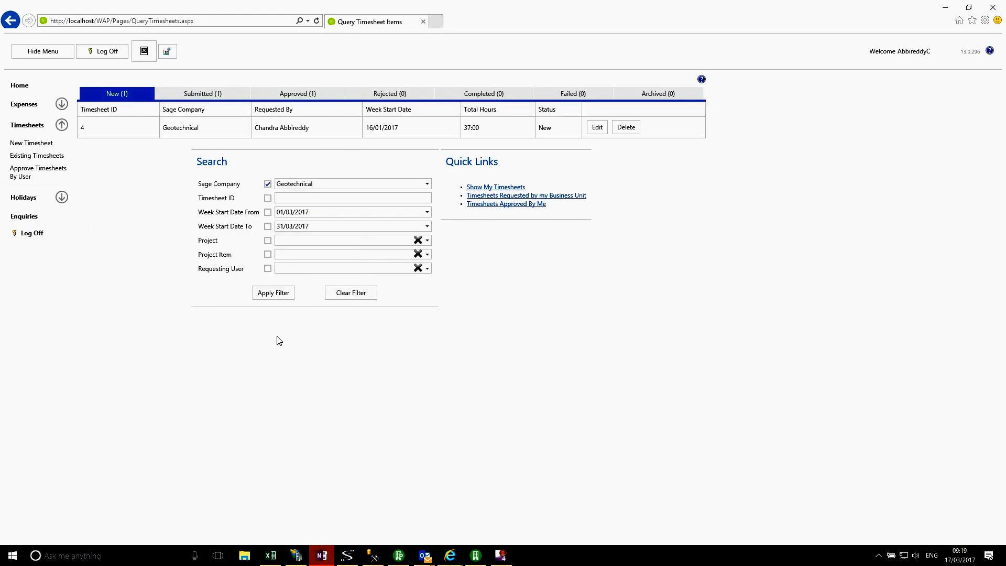
pyautogui.click(277, 297)
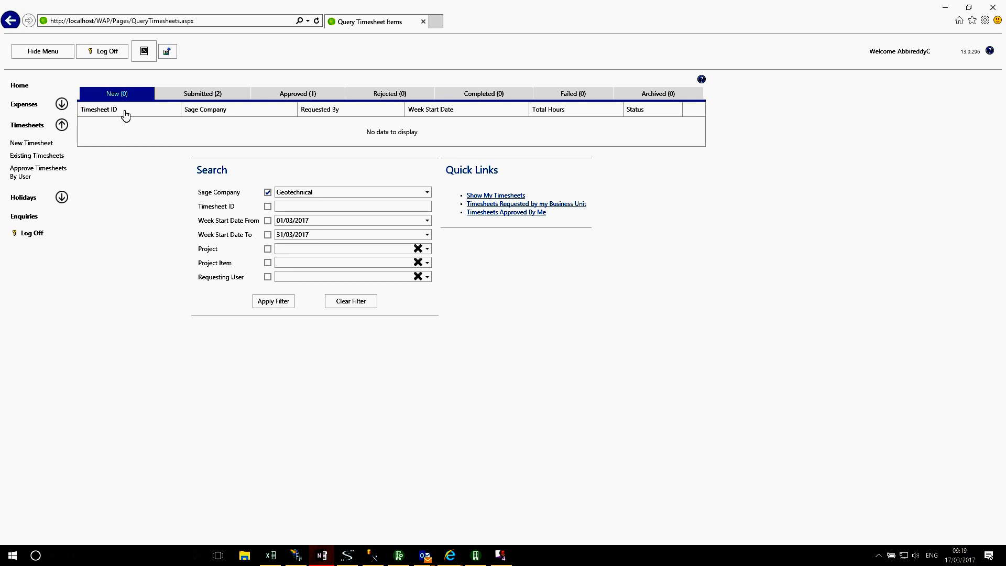
pyautogui.click(187, 97)
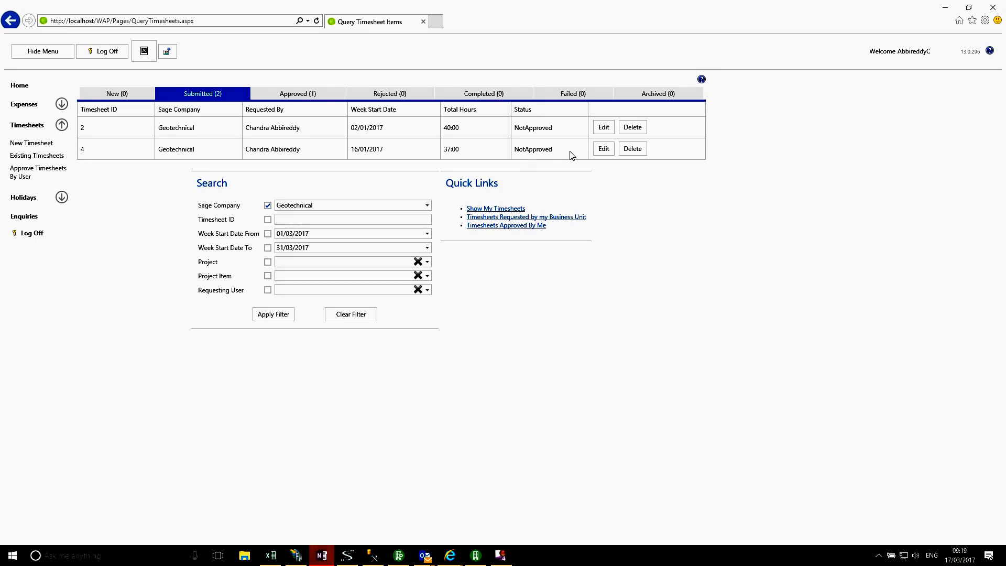
pyautogui.click(602, 149)
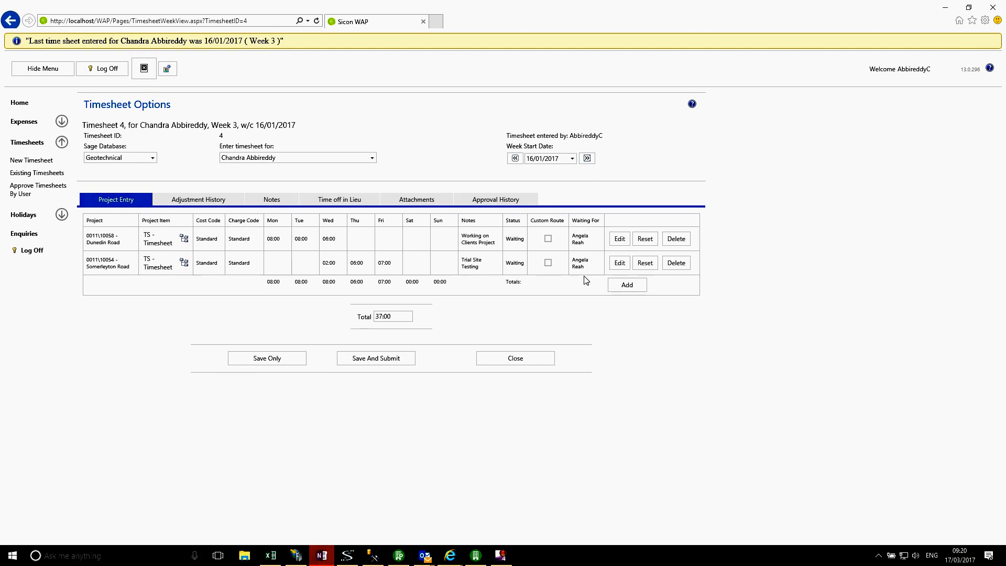
pyautogui.click(535, 359)
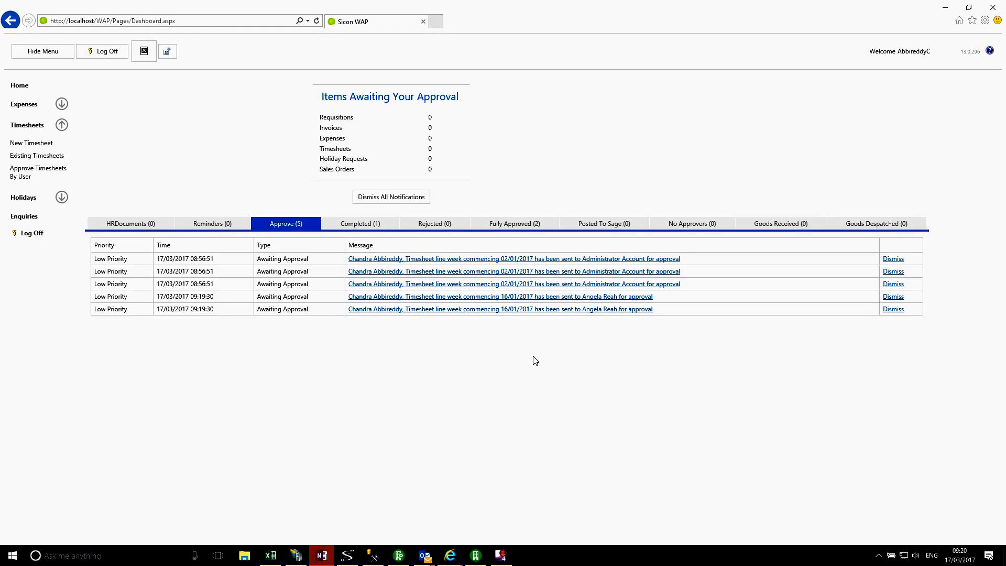
# Step: Log off and log in with the approving manager's username chosen from the suggestions
pyautogui.click(33, 234)
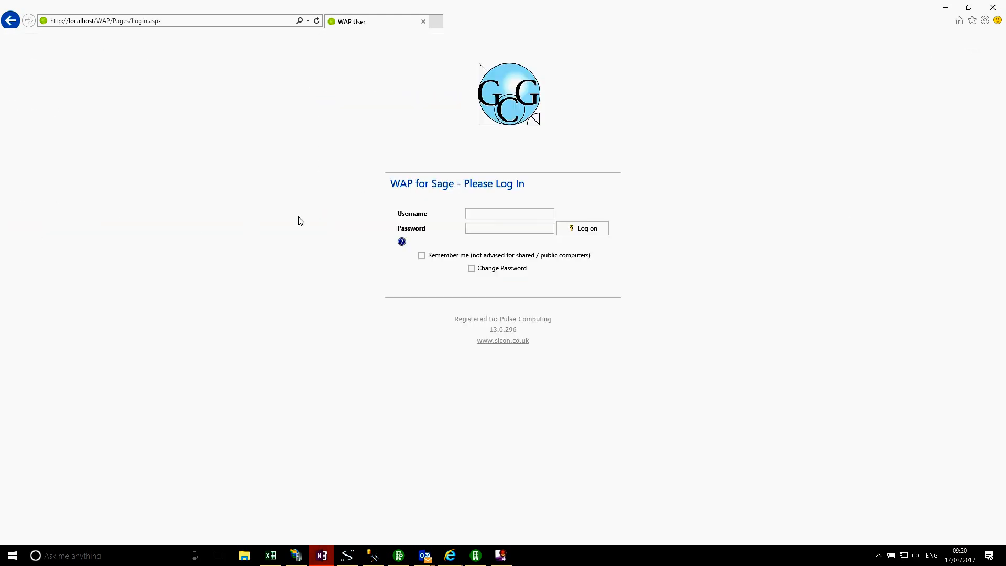
pyautogui.click(474, 214)
pyautogui.write('r')
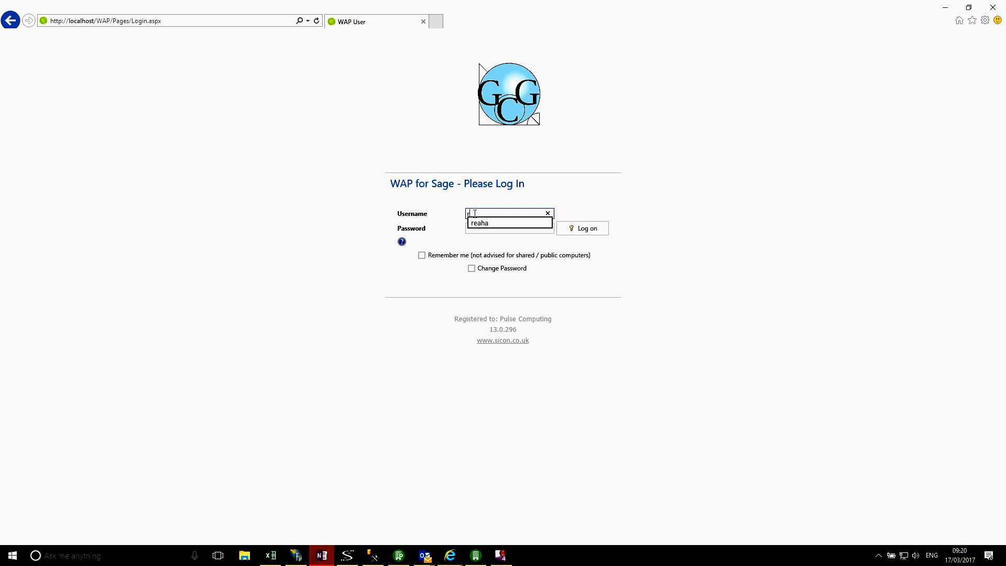
pyautogui.click(503, 224)
pyautogui.click(570, 230)
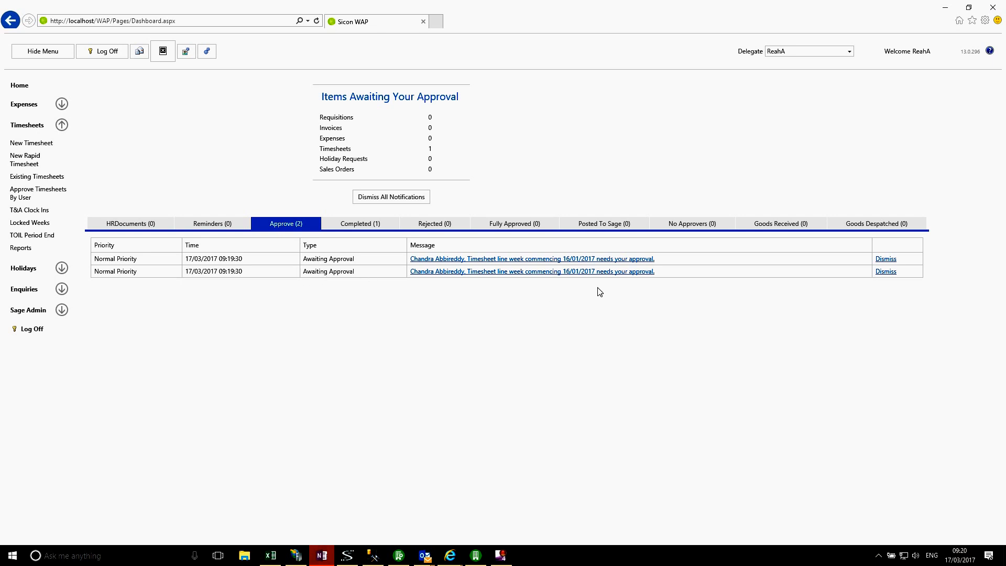
# Step: Expand timesheet 4 for week 16/01/2017 in Approve Timesheets By User and approve all its lines
pyautogui.click(53, 195)
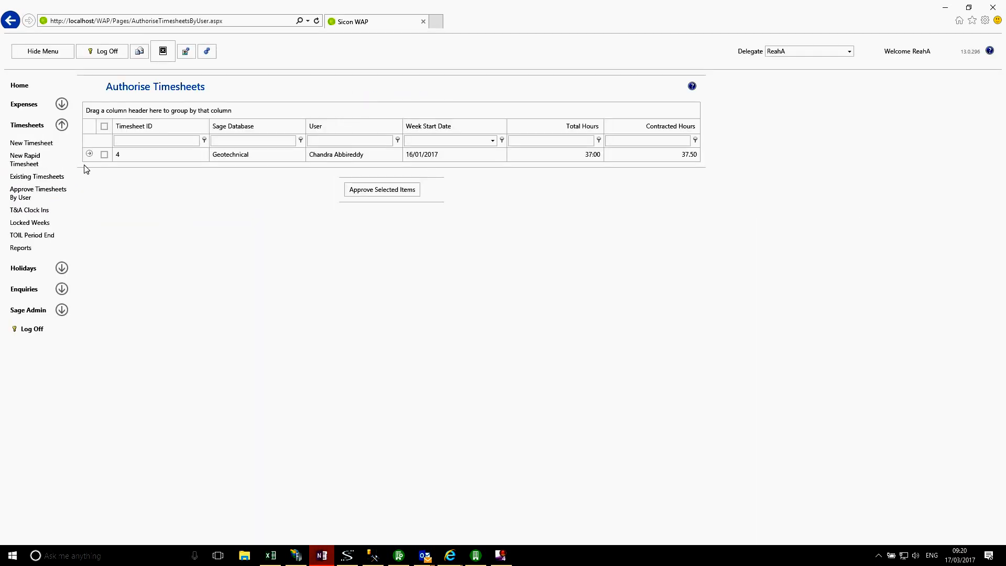
pyautogui.click(90, 154)
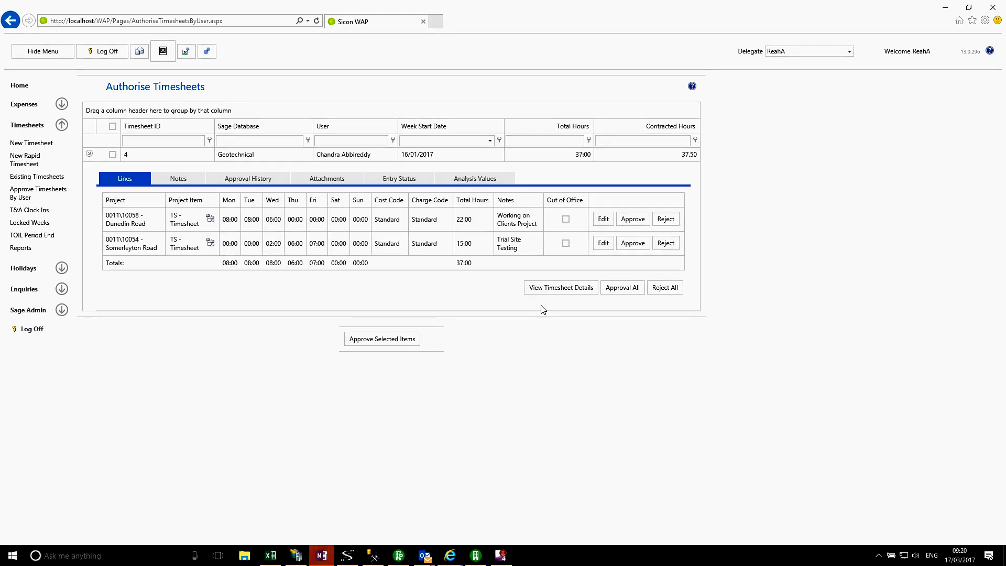
pyautogui.click(622, 291)
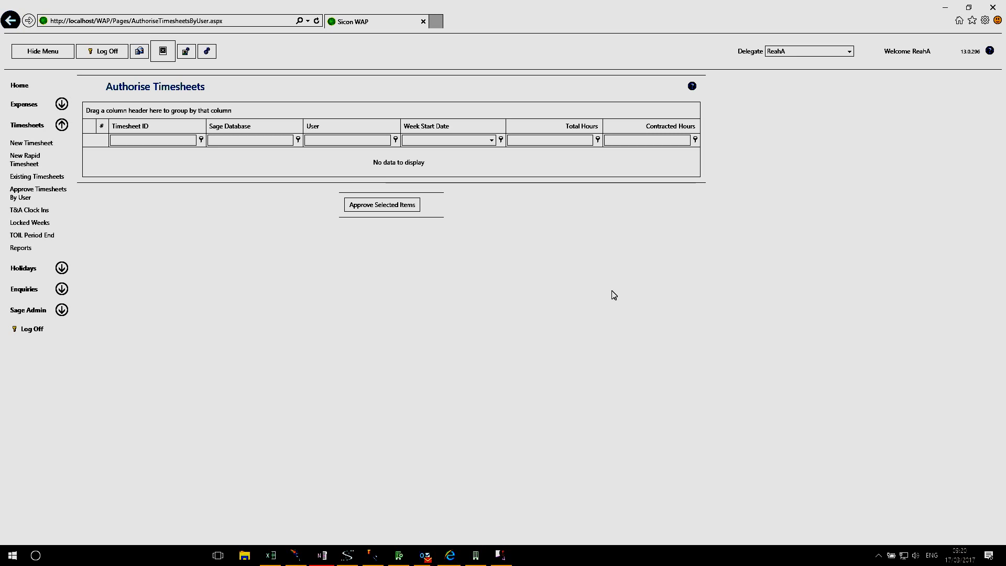
# Step: Log off and log back in with the timesheet user's username
pyautogui.click(32, 329)
pyautogui.click(485, 214)
pyautogui.write('a')
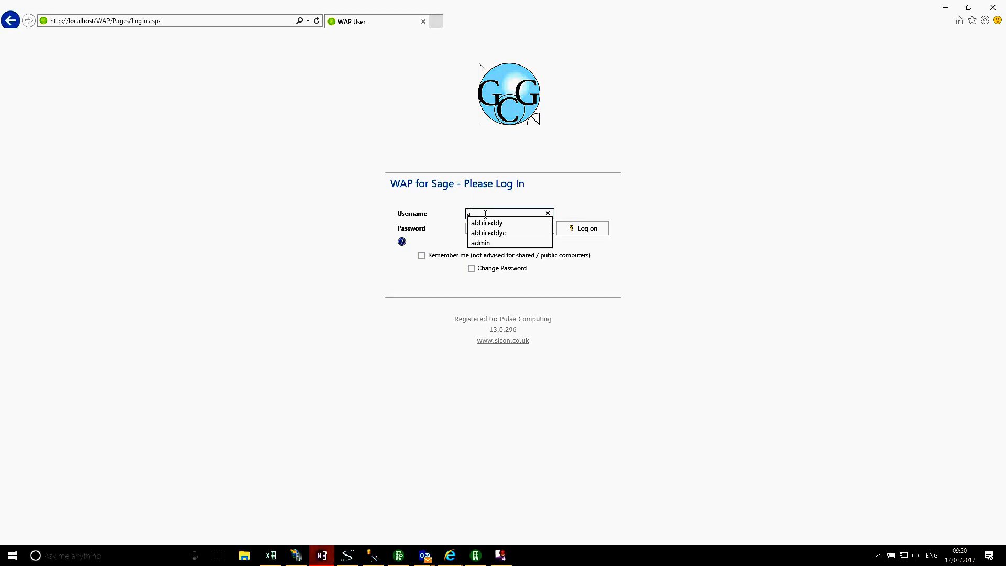
pyautogui.click(591, 237)
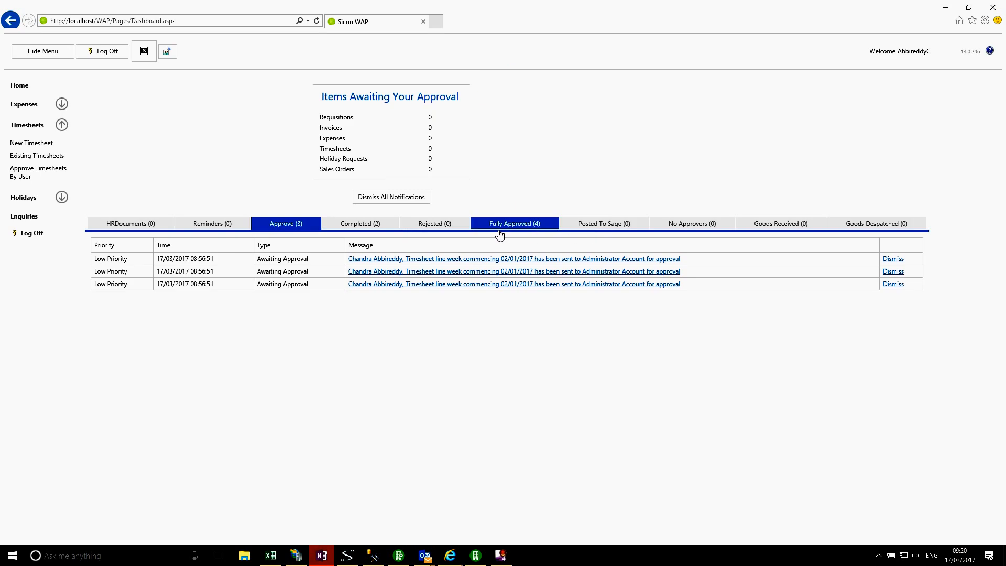
# Step: Open Existing Timesheets, apply the filter, and view the Approved timesheets list
pyautogui.click(46, 157)
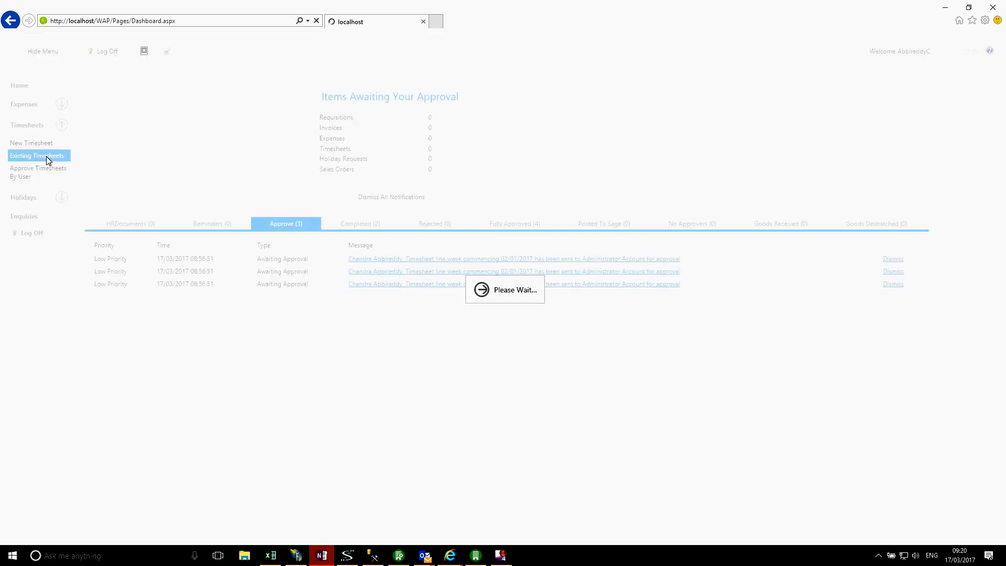
pyautogui.click(279, 296)
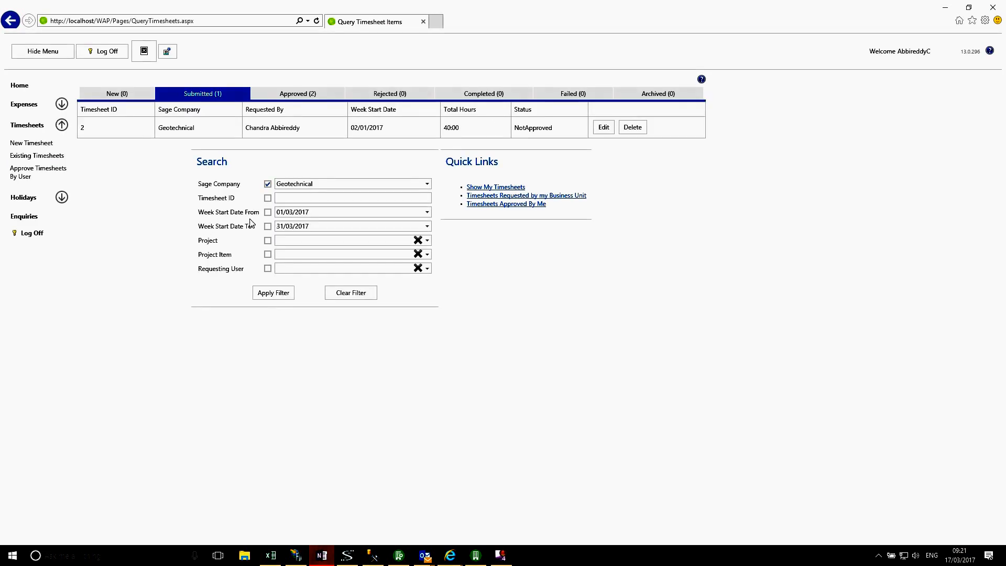
pyautogui.click(272, 100)
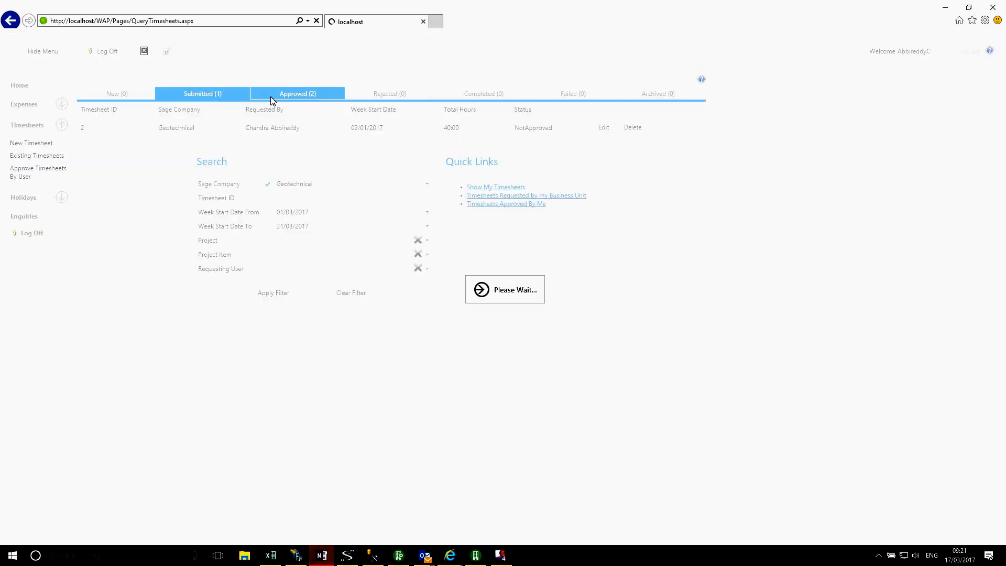